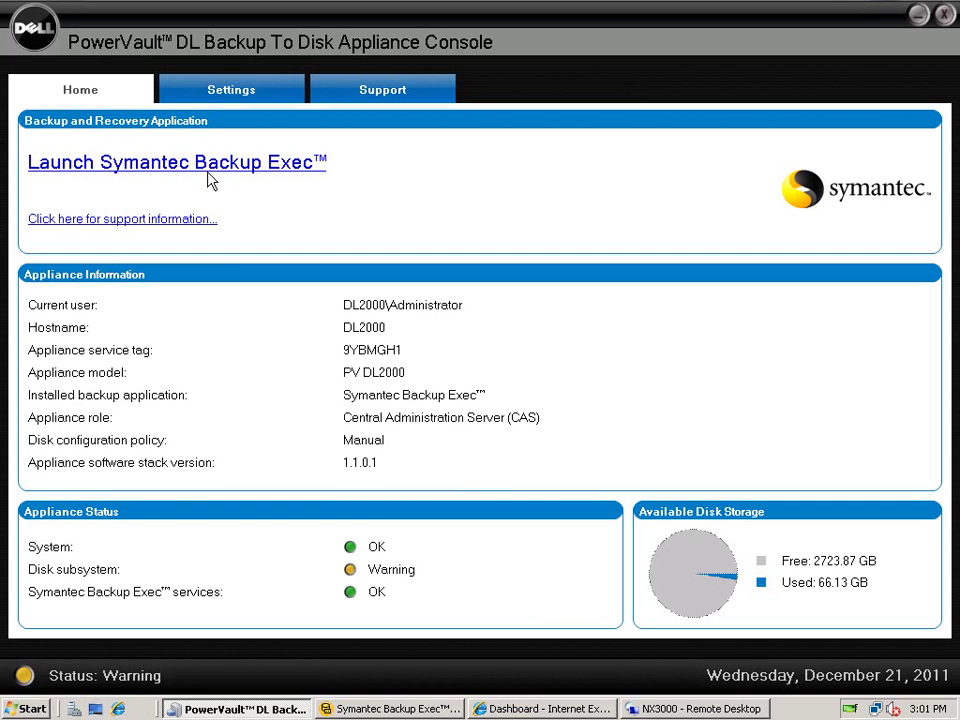
Step: In Symantec Backup Exec, start a new backup-to-disk folder from the Configure Devices Assistant and name it DR4000
left_click(377, 709)
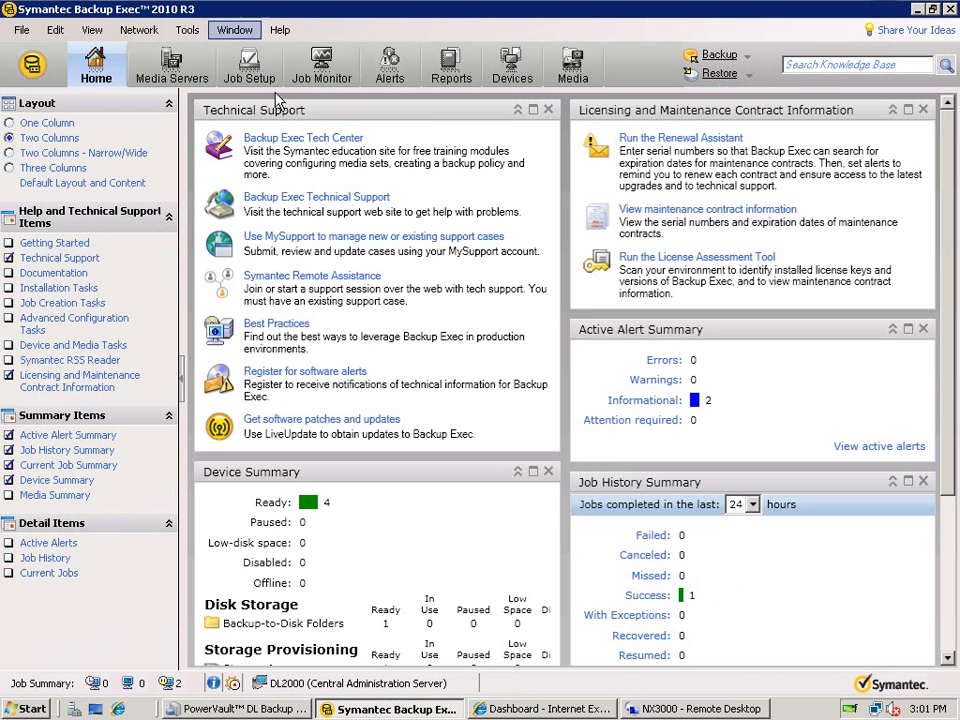
left_click(508, 73)
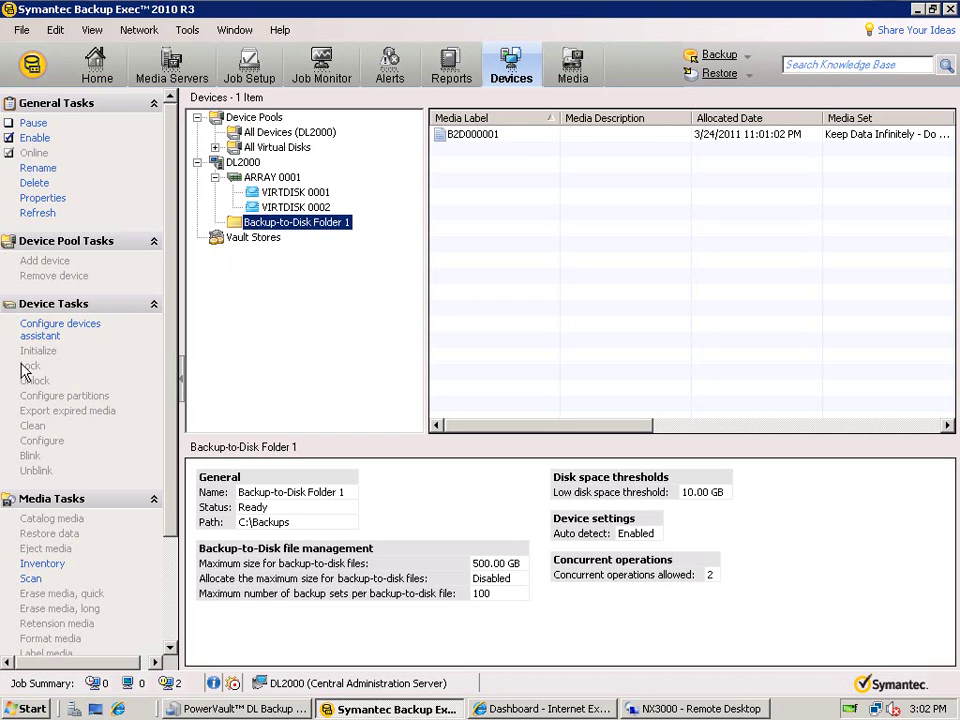
left_click(57, 335)
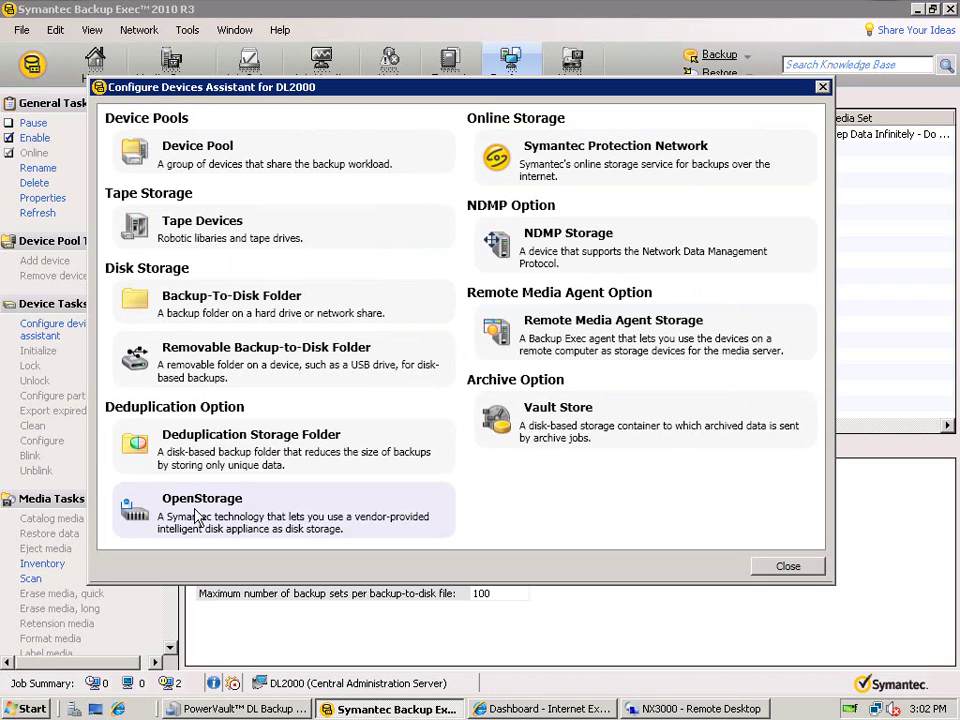
left_click(190, 308)
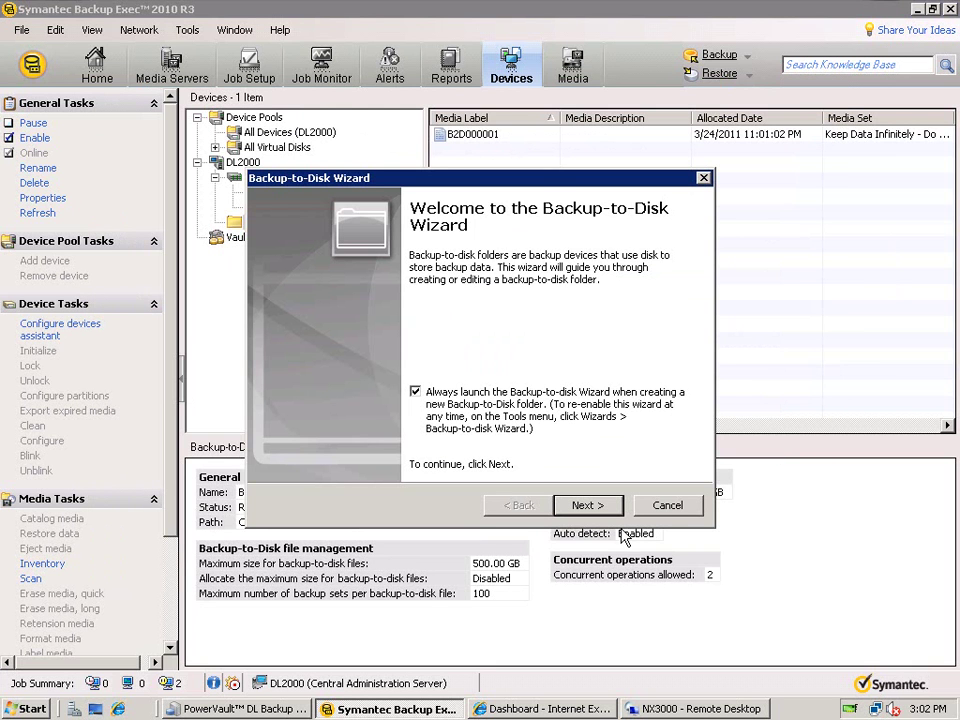
left_click(588, 505)
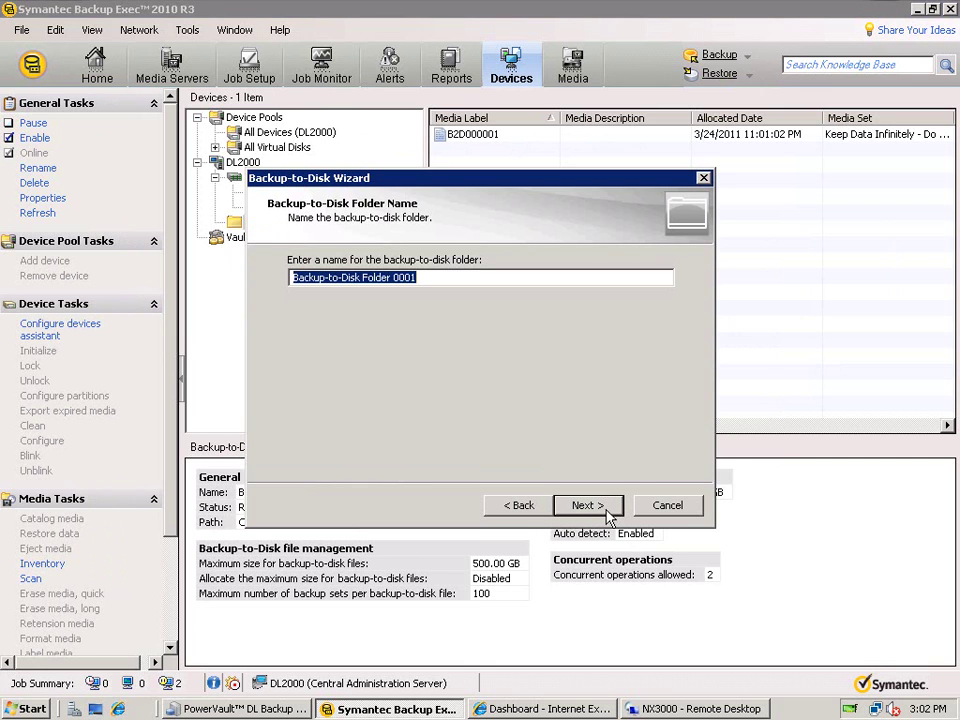
type("d")
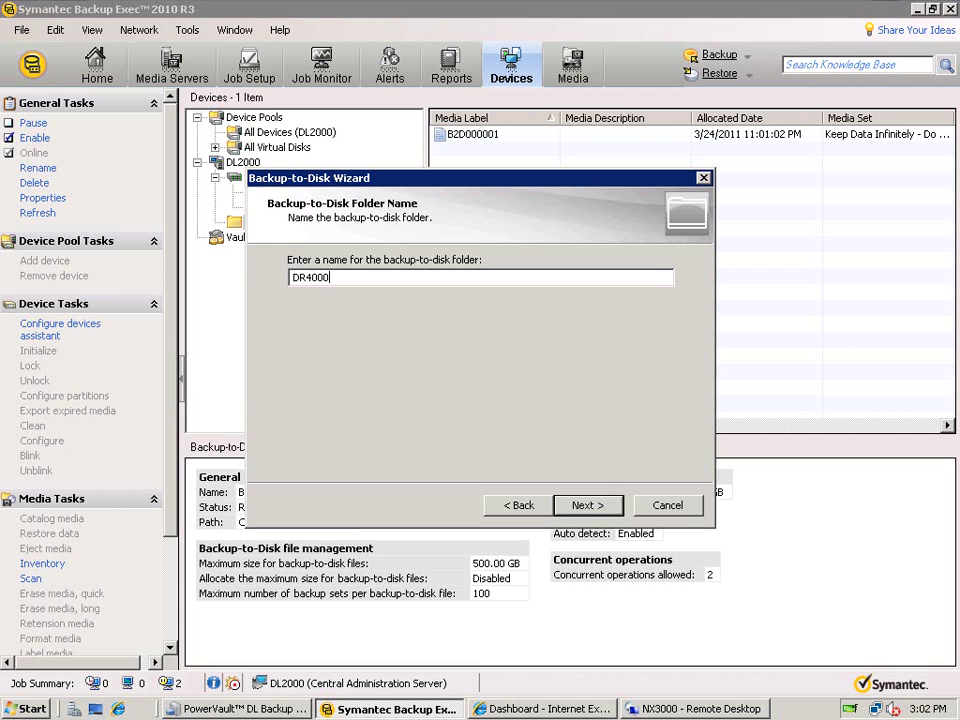
left_click(588, 505)
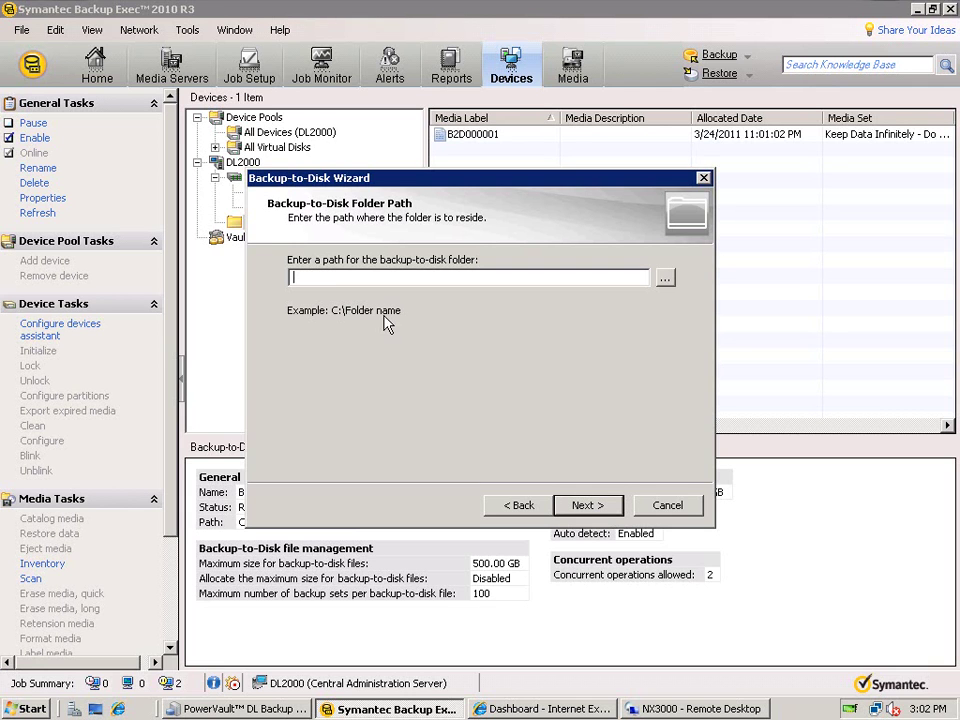
Step: Switch to the DR4000 web console in Internet Explorer and create a container named SYMC_BACKUPS with CIFS enabled and open client access
left_click(550, 708)
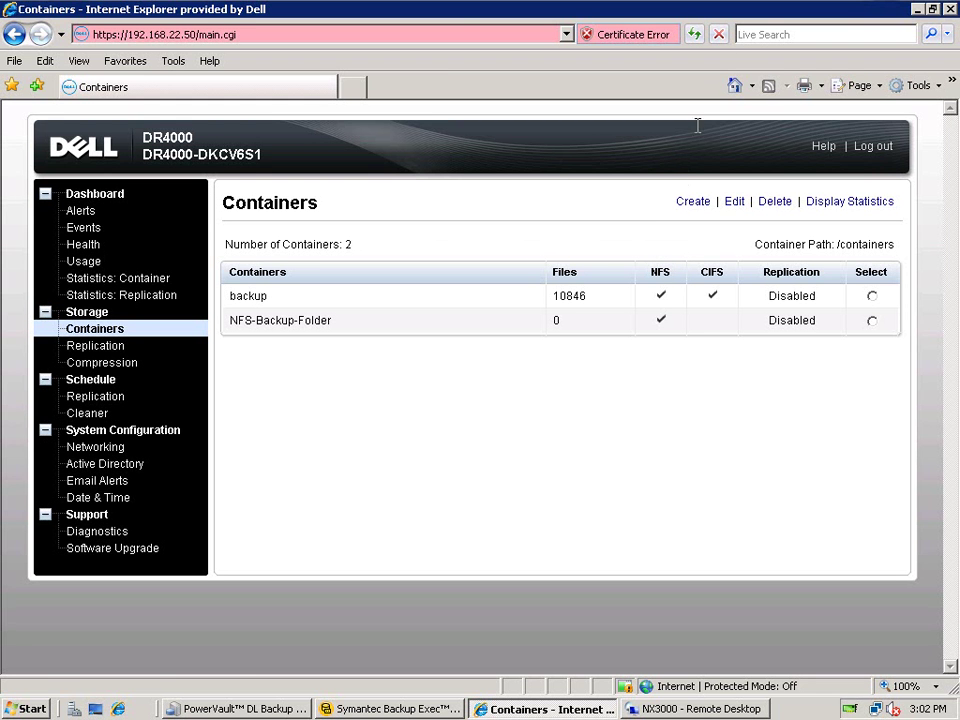
left_click(692, 203)
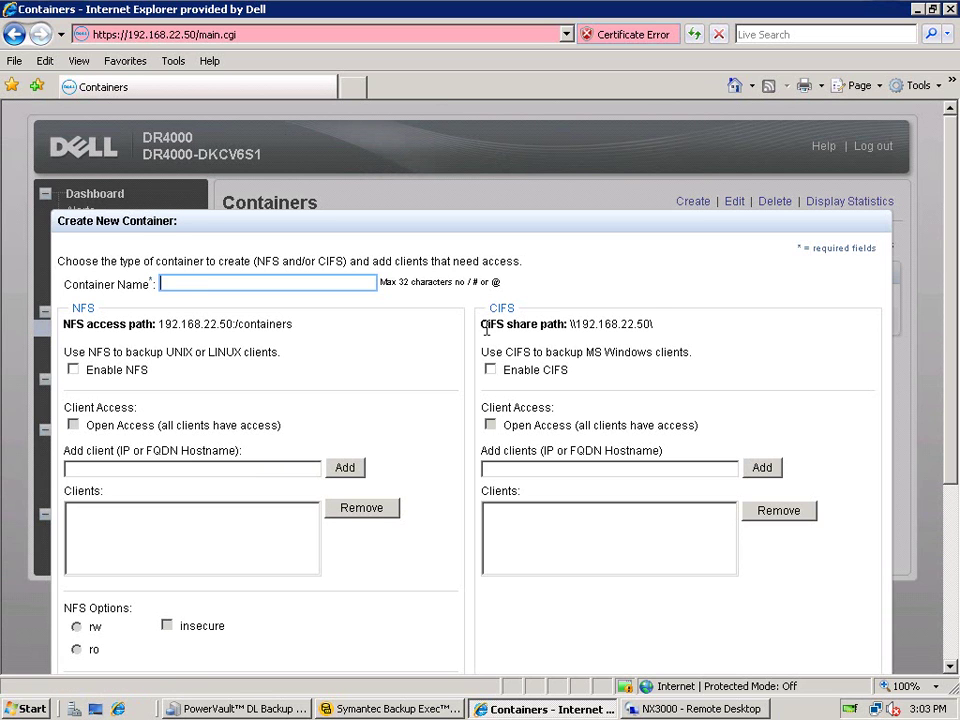
type("SYMC")
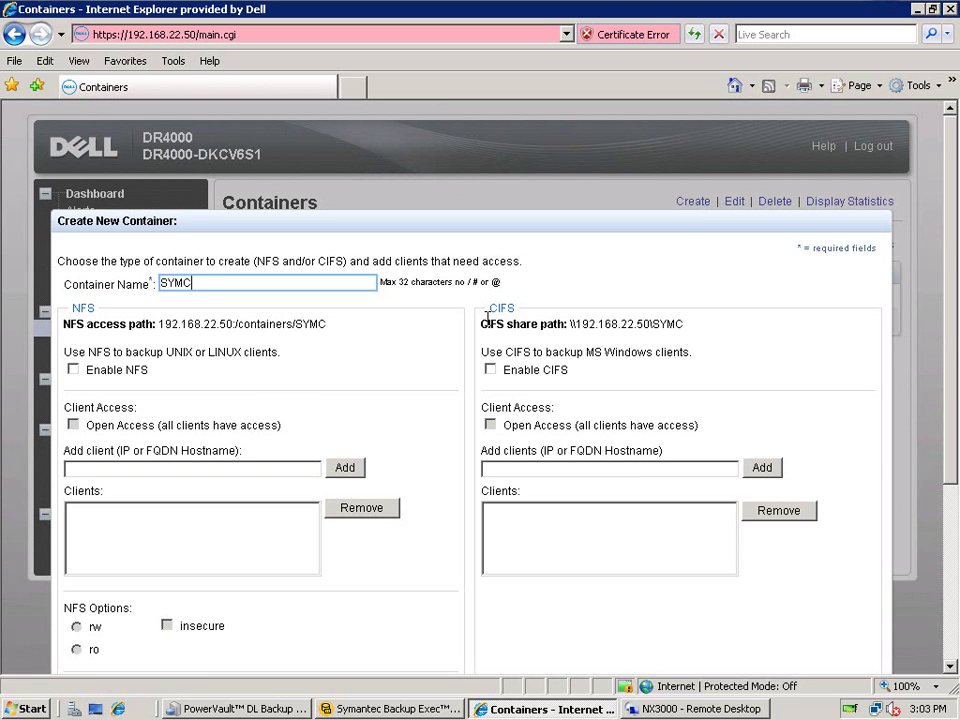
type("_BACKUPS")
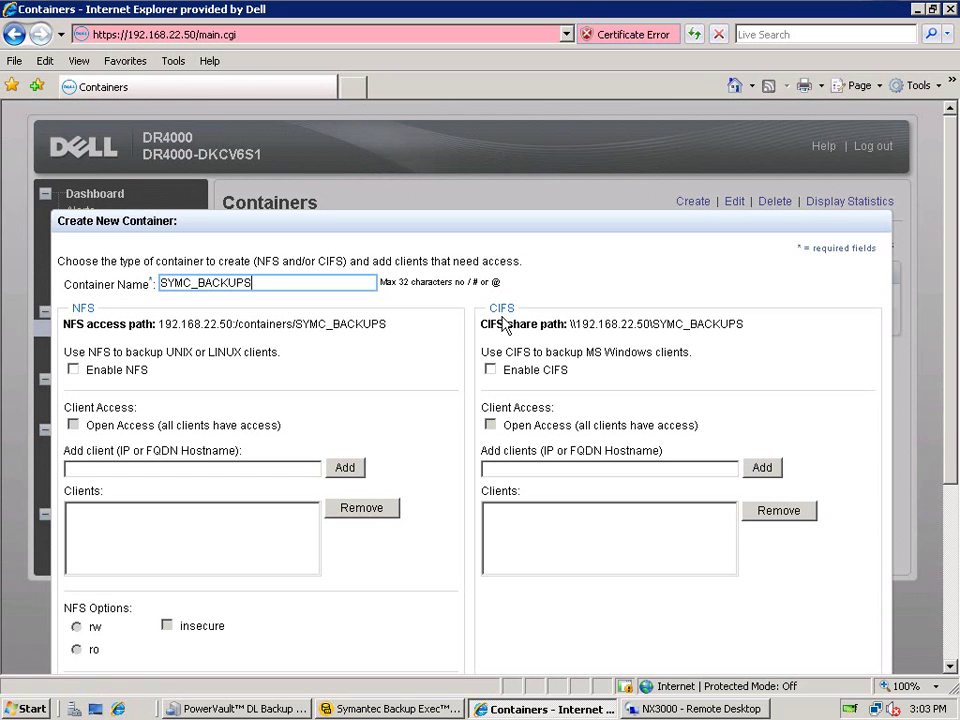
left_click(490, 371)
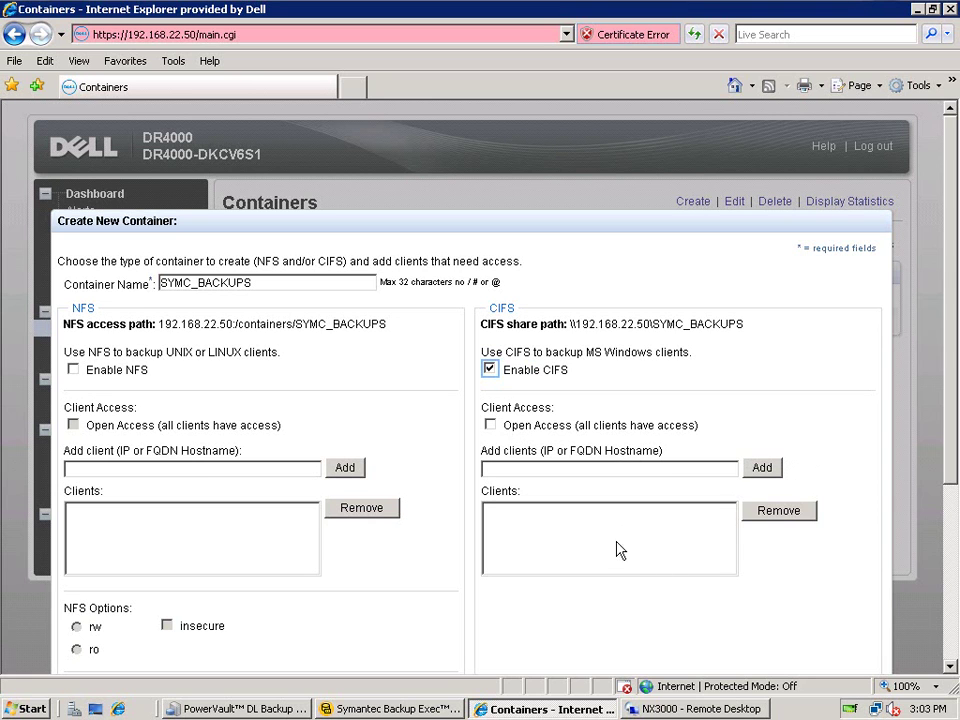
left_click(489, 424)
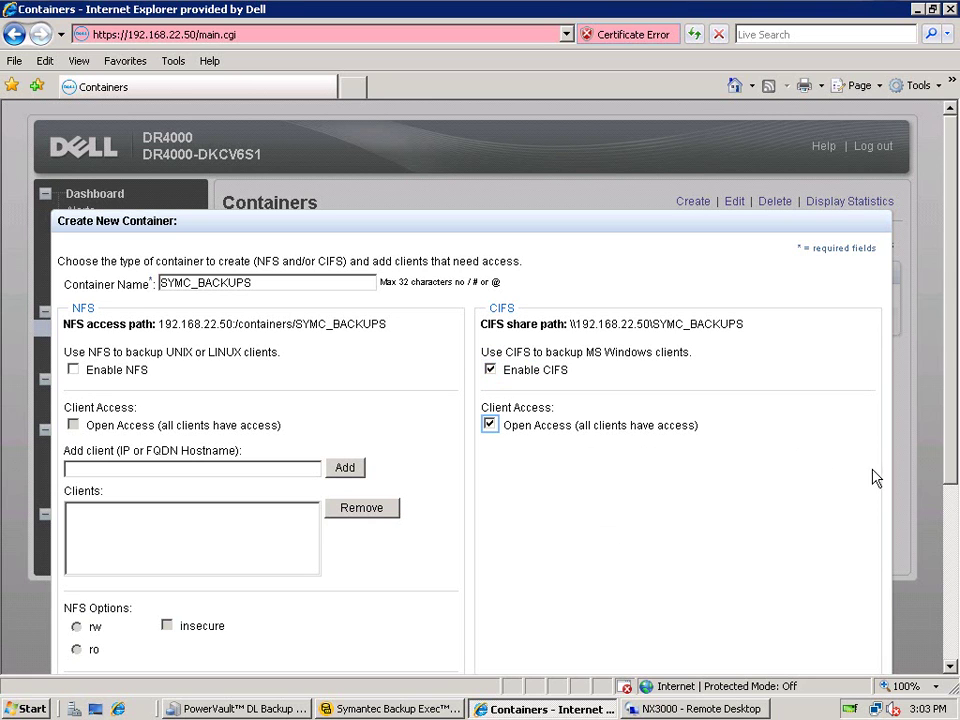
left_click(951, 572)
left_click(782, 564)
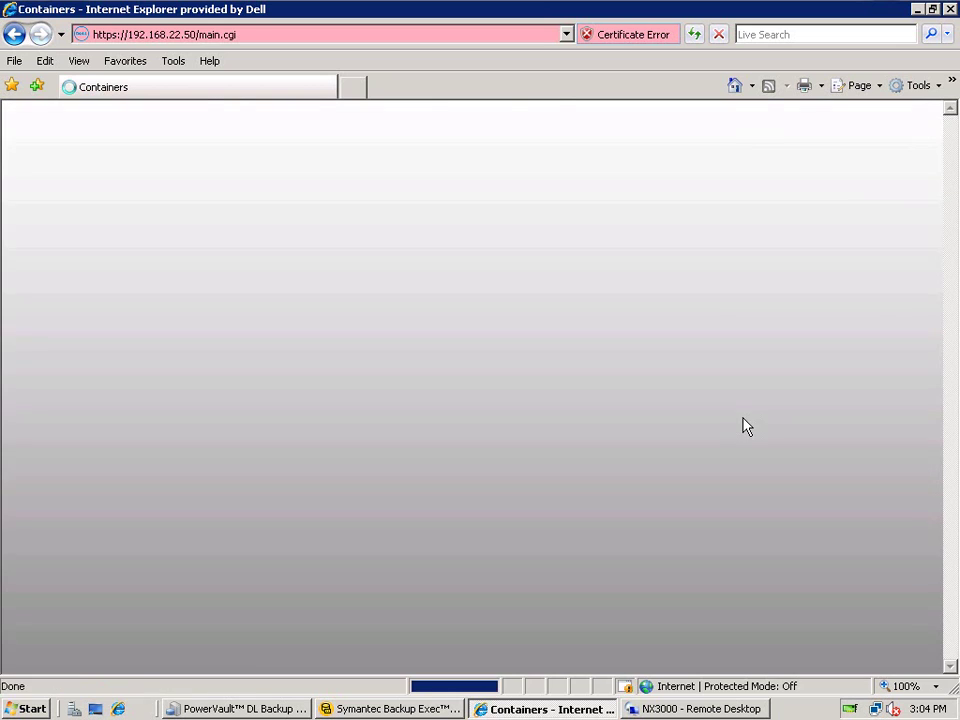
Step: Return to Backup Exec and set the backup-to-disk folder's path to \\192.168.22.50\SYMC_BACKUPS
left_click(386, 710)
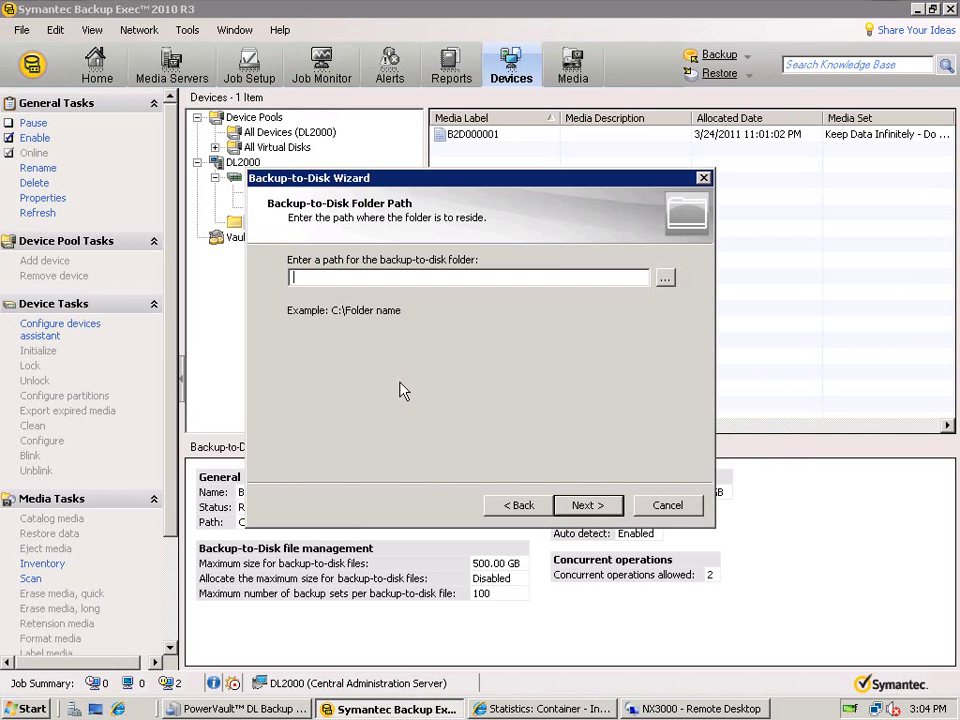
type("\\192.168.22.50\\SYMC_")
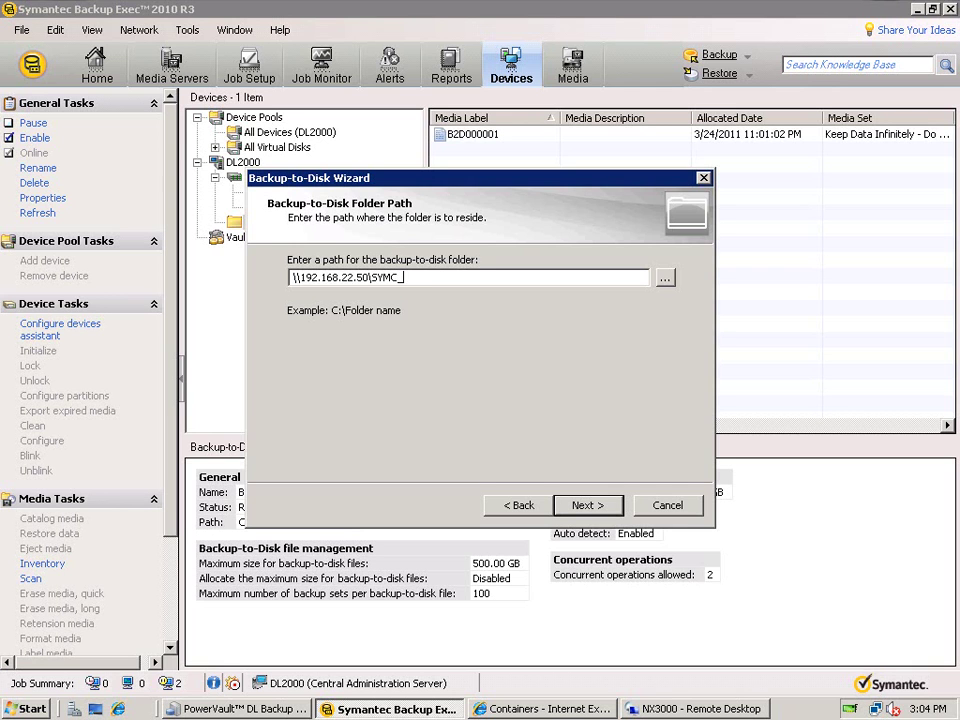
type("ACKUPS")
left_click(584, 505)
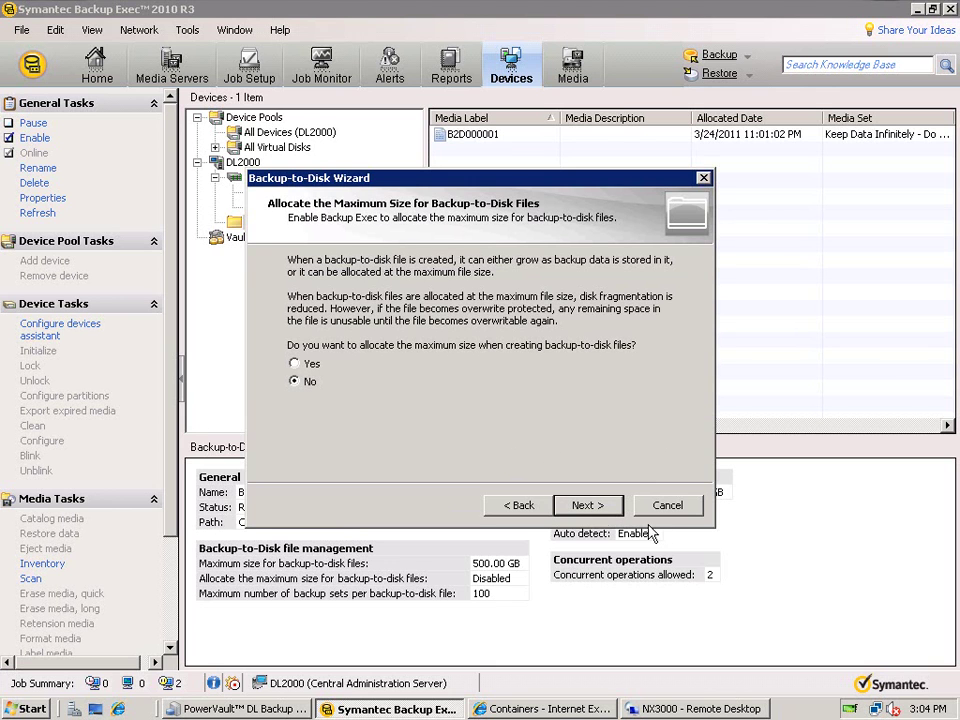
Step: Finish creating the backup-to-disk folder with default file settings, 5 concurrent jobs and a 5 GB low disk space threshold
left_click(590, 505)
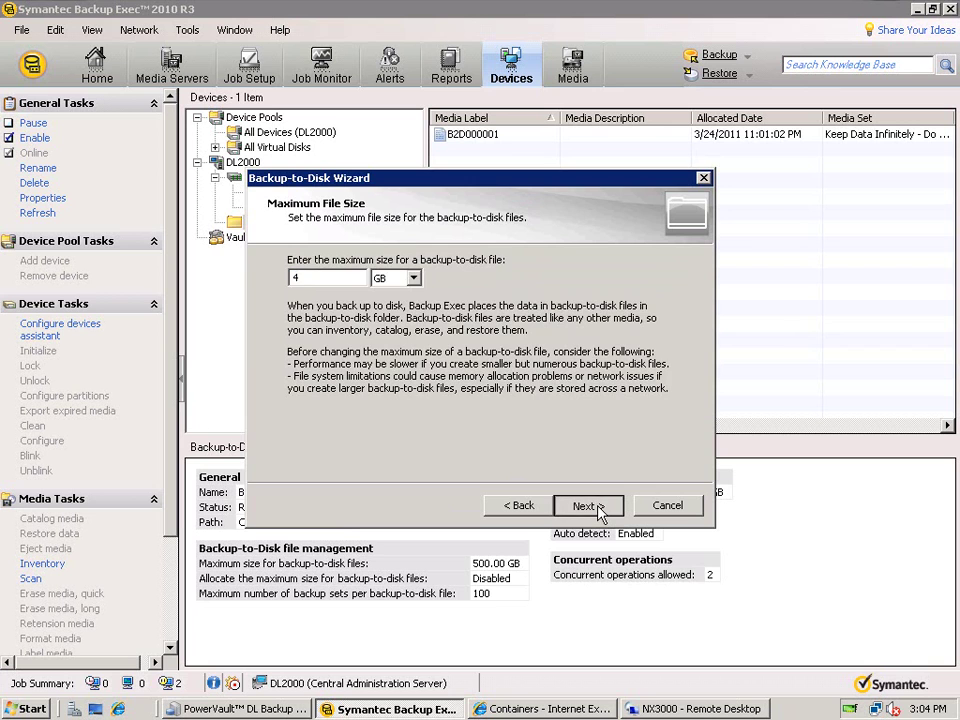
left_click(590, 505)
left_click(590, 505)
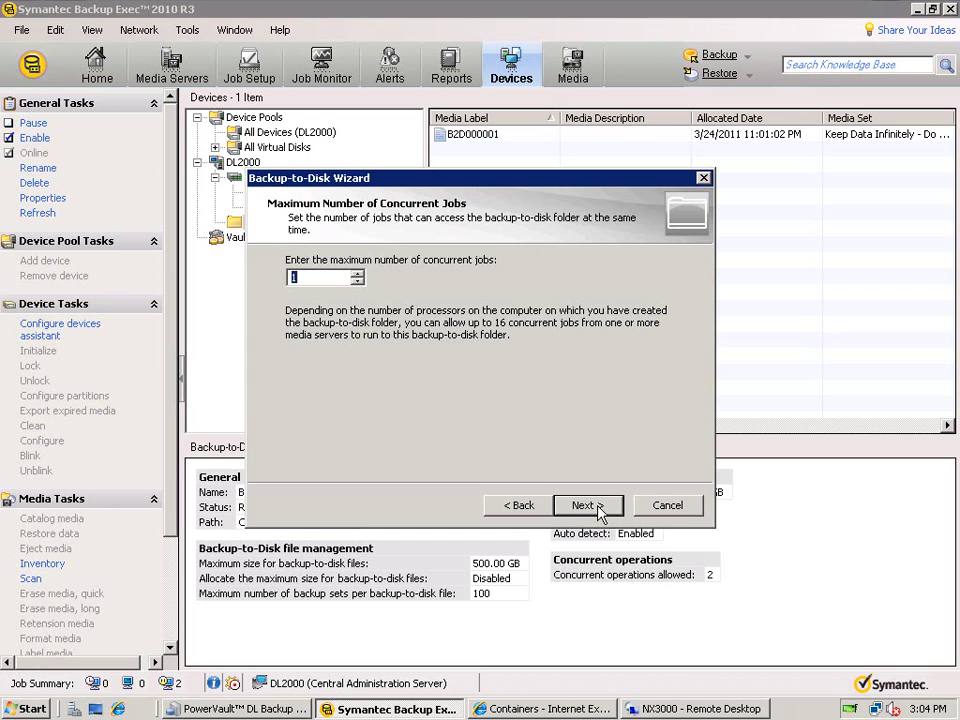
type("5")
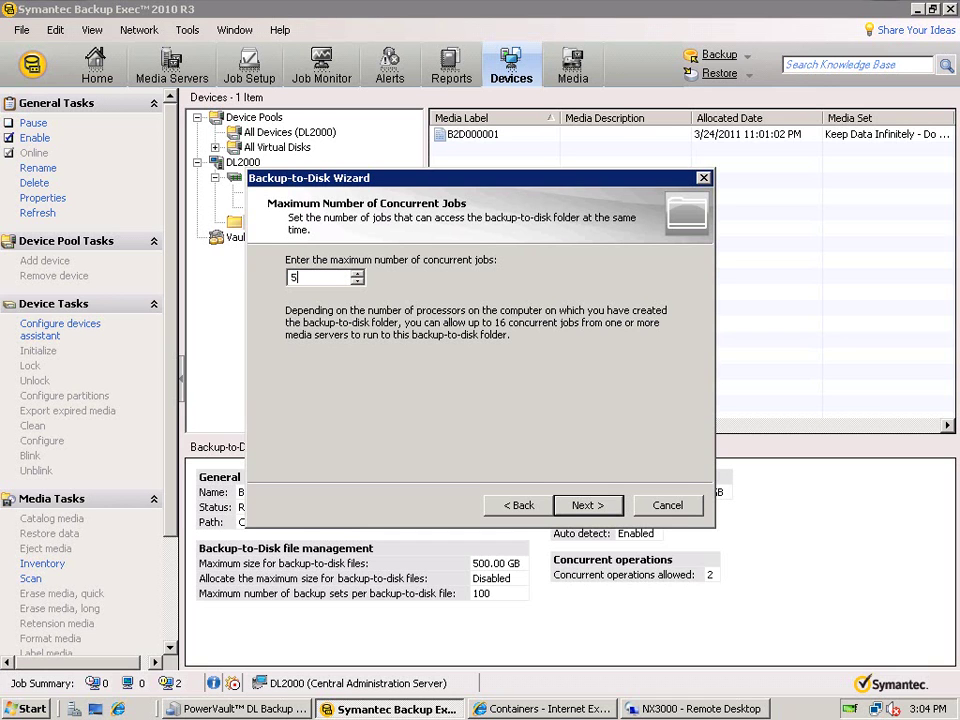
left_click(590, 505)
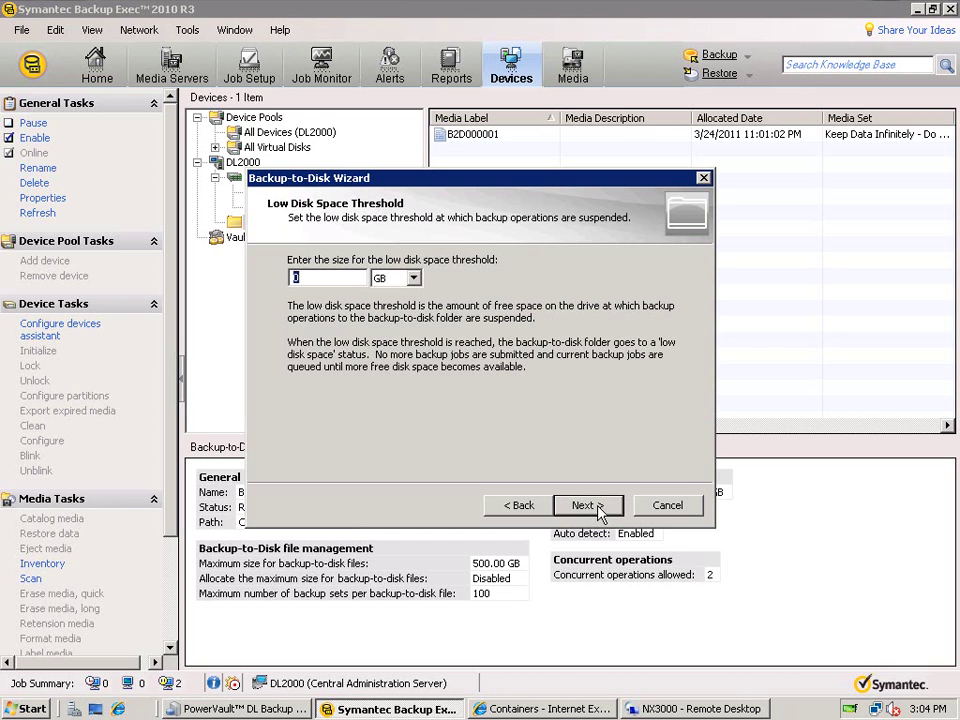
type("5")
left_click(587, 508)
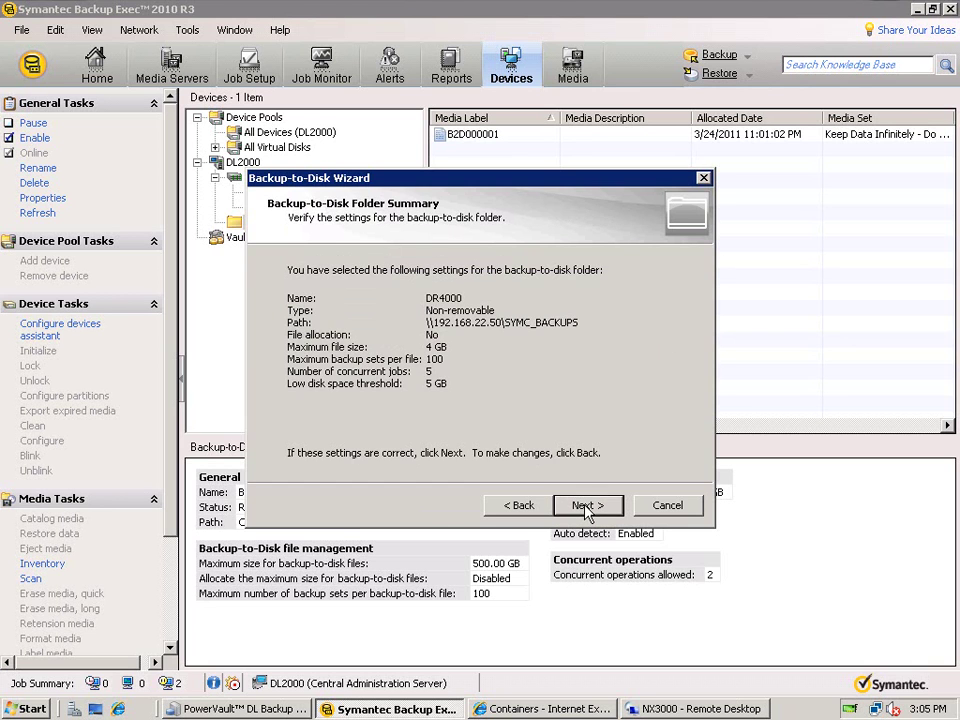
left_click(588, 507)
left_click(587, 507)
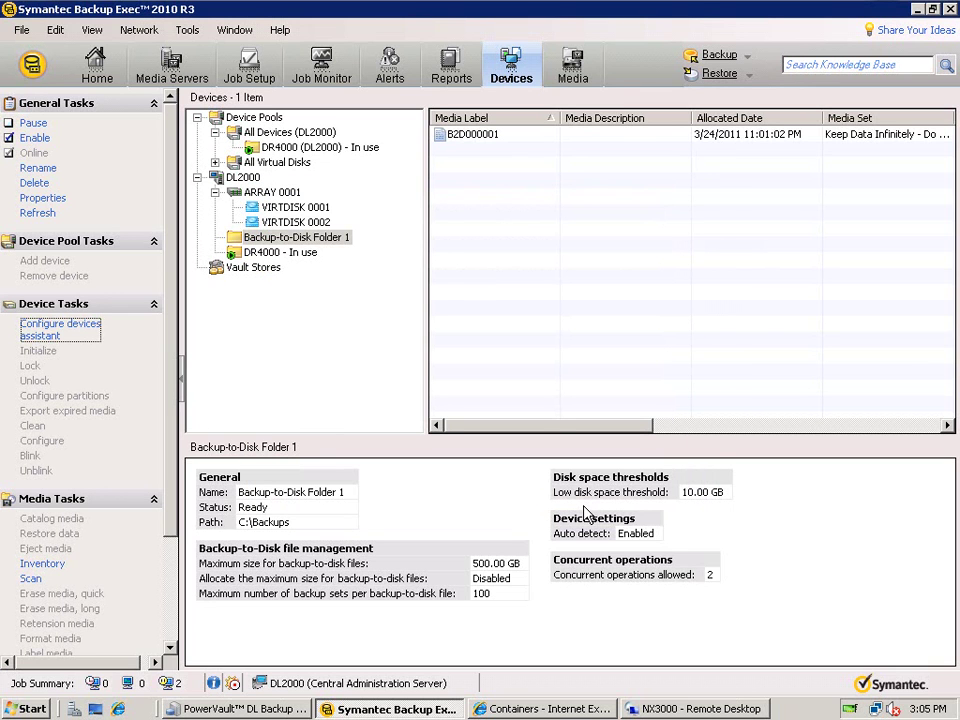
Step: Review the DR4000 folder's device details and find the "12.5 GB to DR4000" job in the job setup
left_click(280, 253)
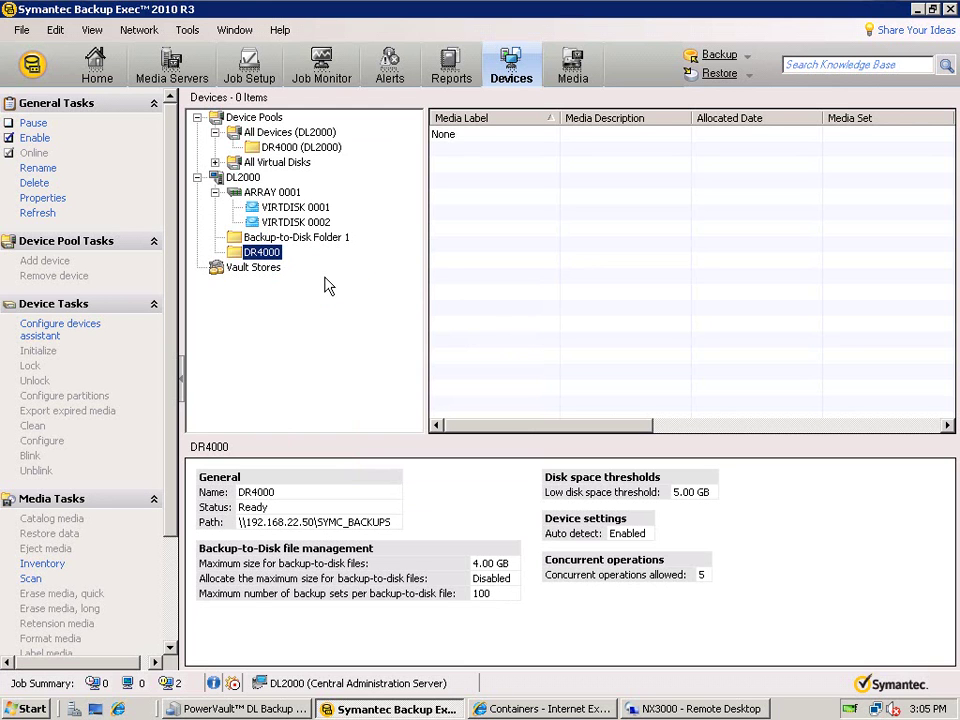
left_click(240, 65)
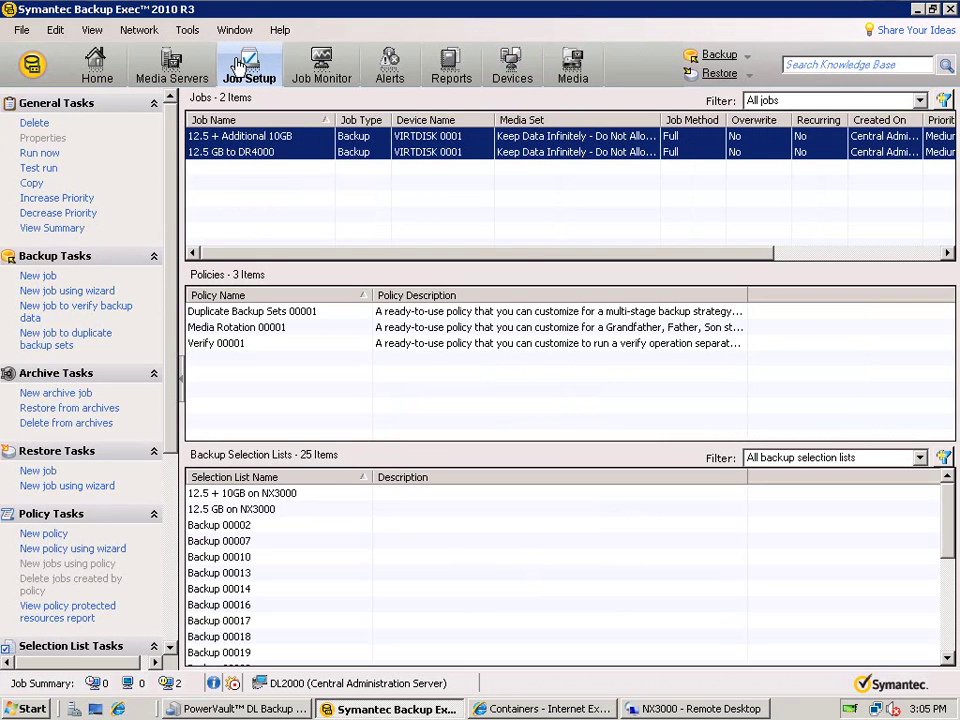
left_click(239, 155)
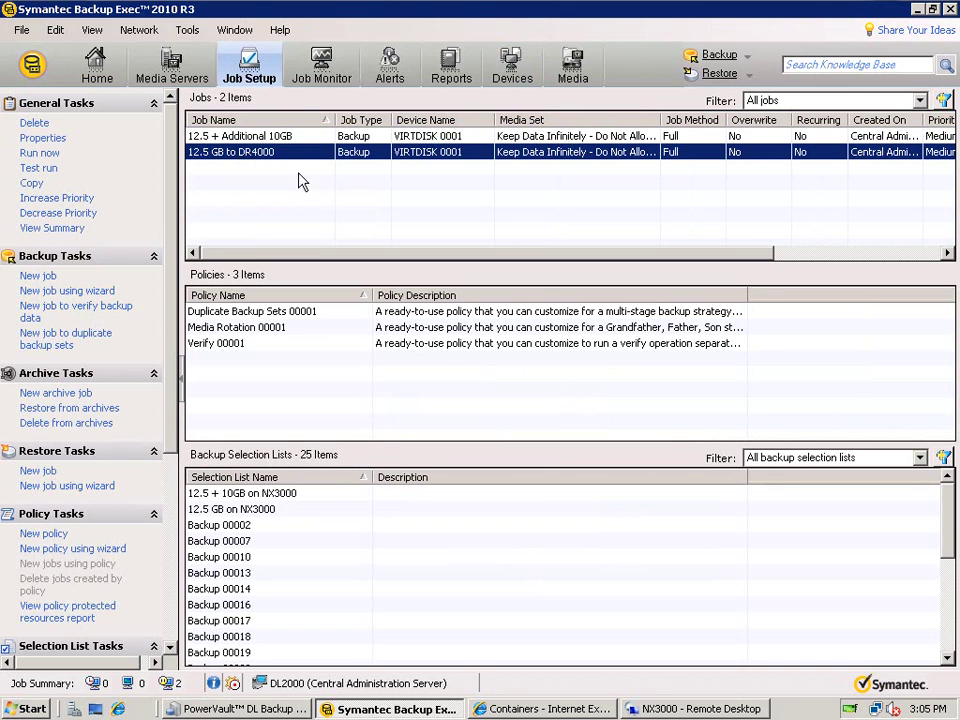
Step: Switch to the NX3000 remote desktop and check the combined size of all ISO files in the MS OS folder
left_click(651, 709)
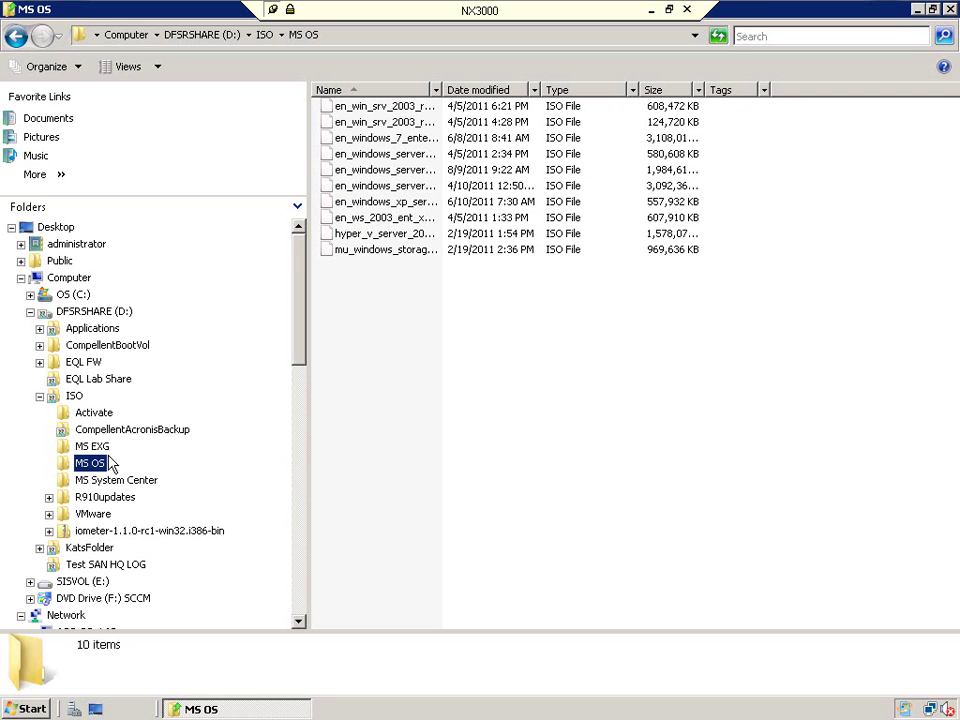
left_click_drag(484, 317, 372, 108)
right_click(372, 108)
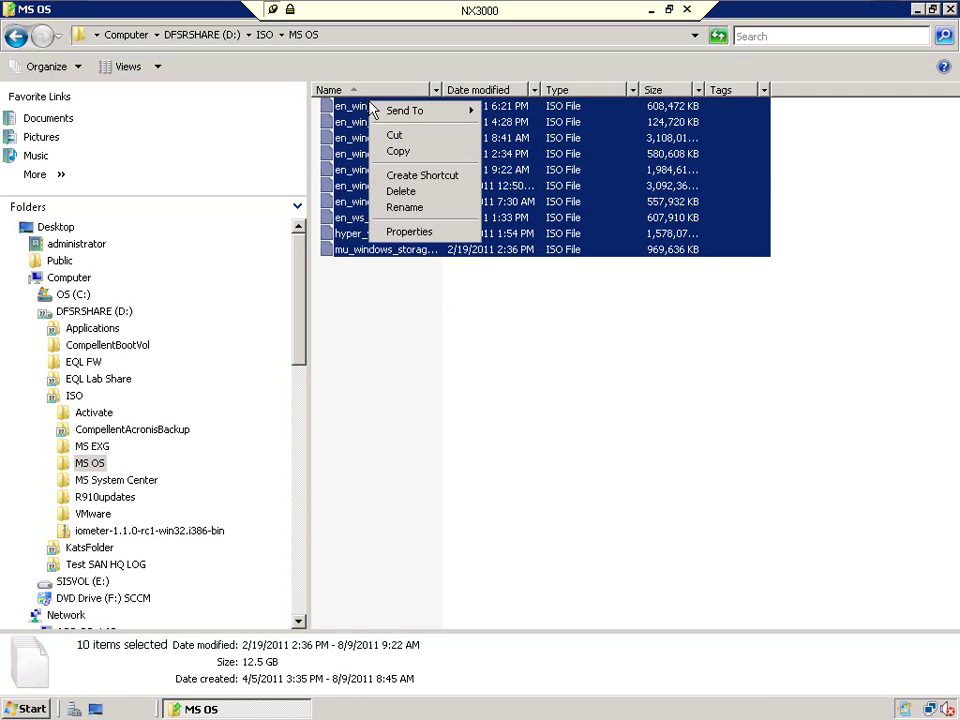
left_click(408, 231)
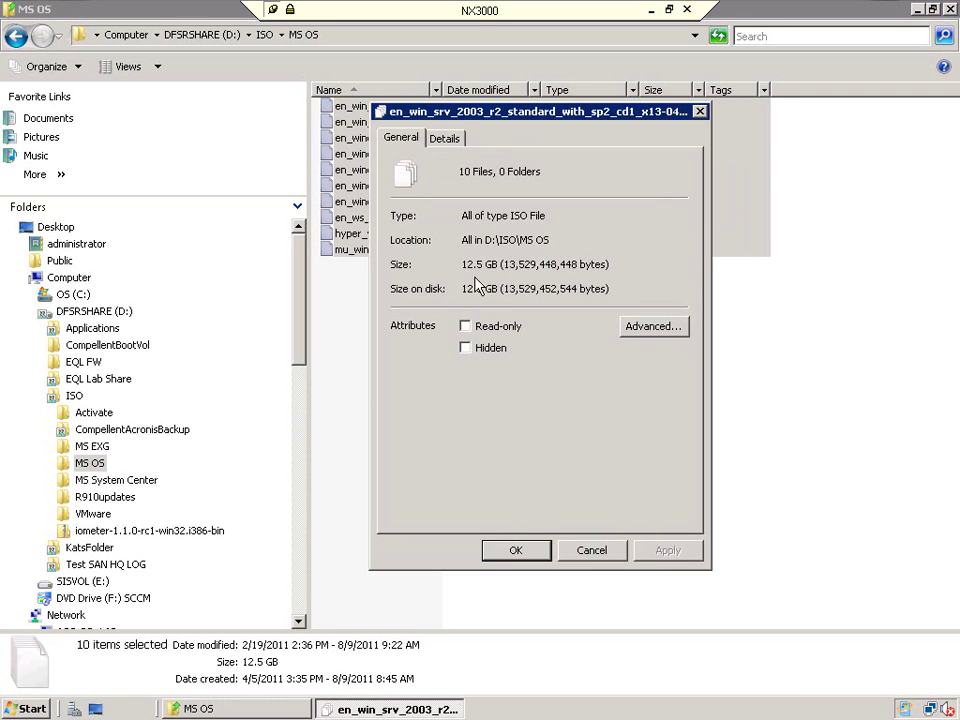
left_click(653, 12)
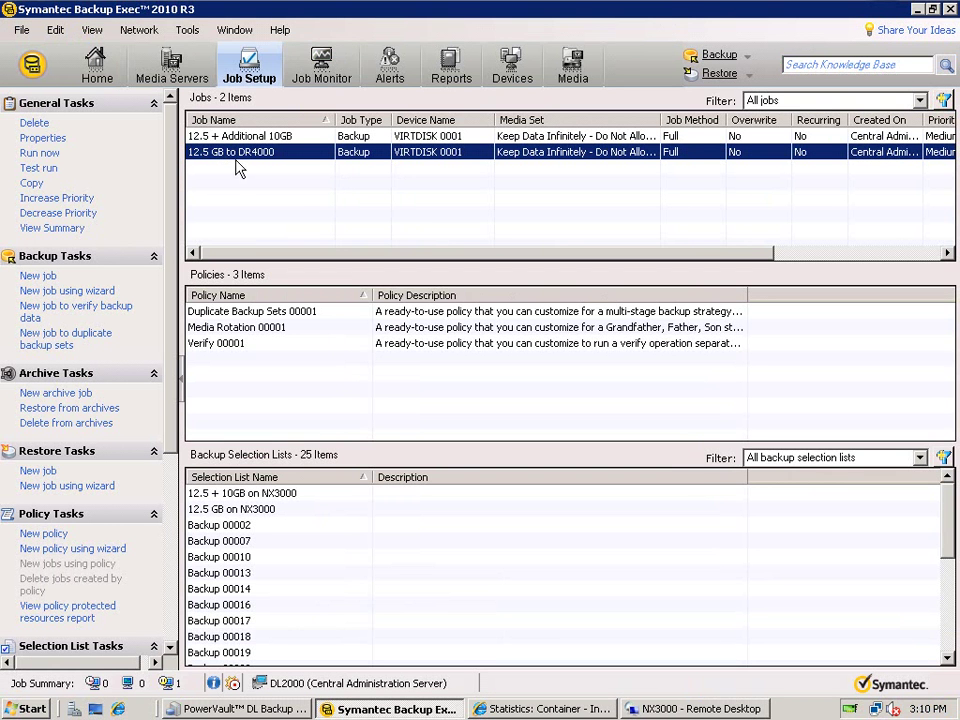
Step: Set the "12.5 GB to DR4000" job's destination device to DR4000 and submit the job with its other settings as they are
right_click(242, 153)
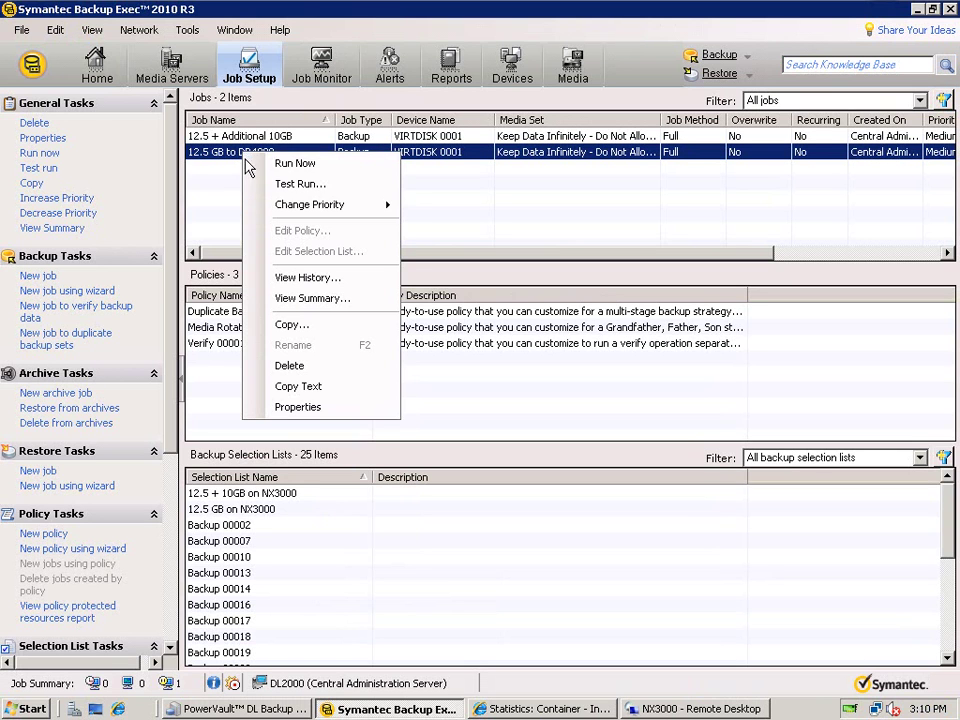
left_click(280, 408)
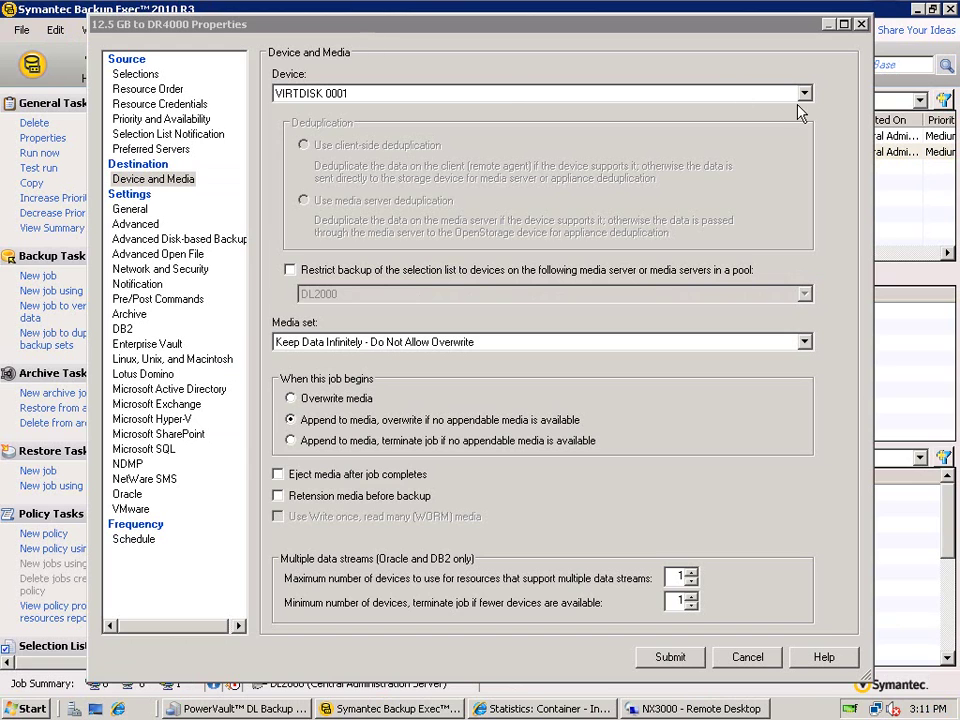
left_click(804, 93)
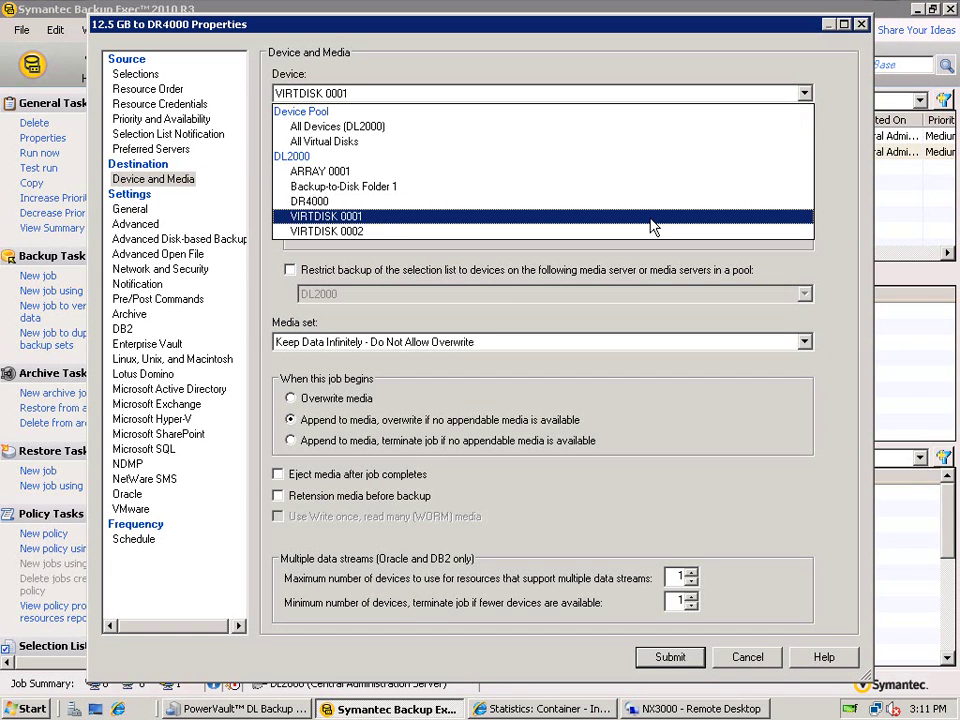
left_click(645, 201)
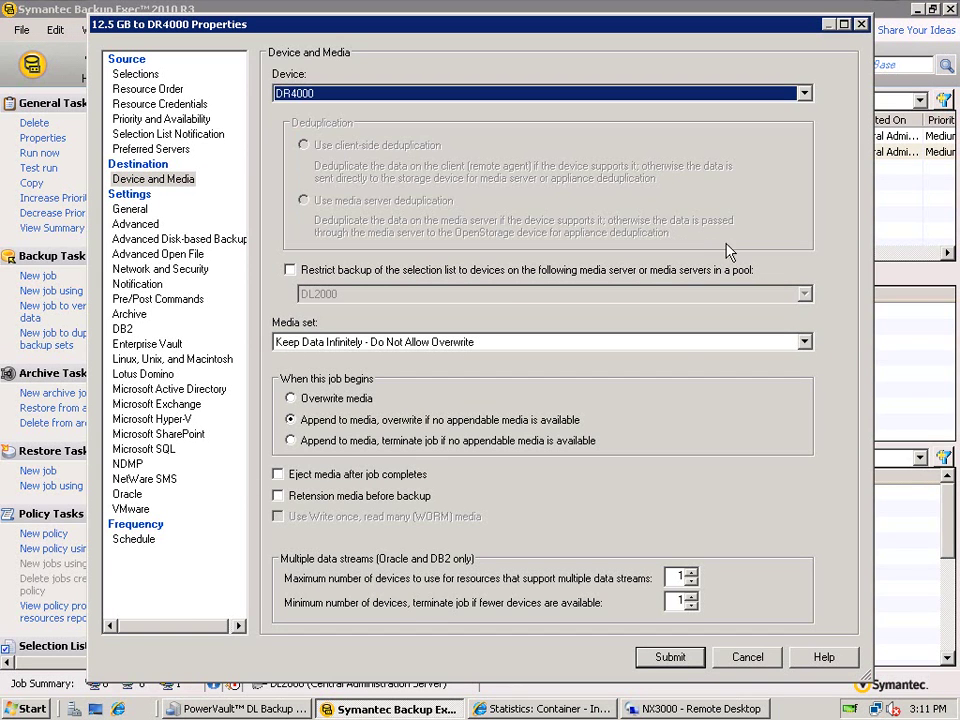
left_click(672, 667)
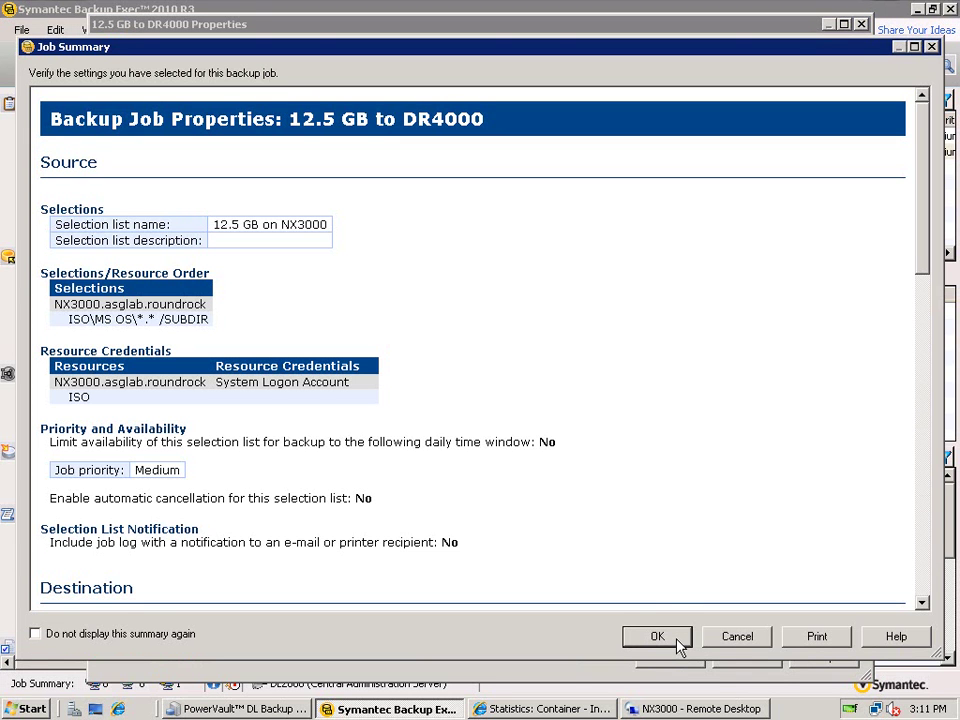
left_click(676, 641)
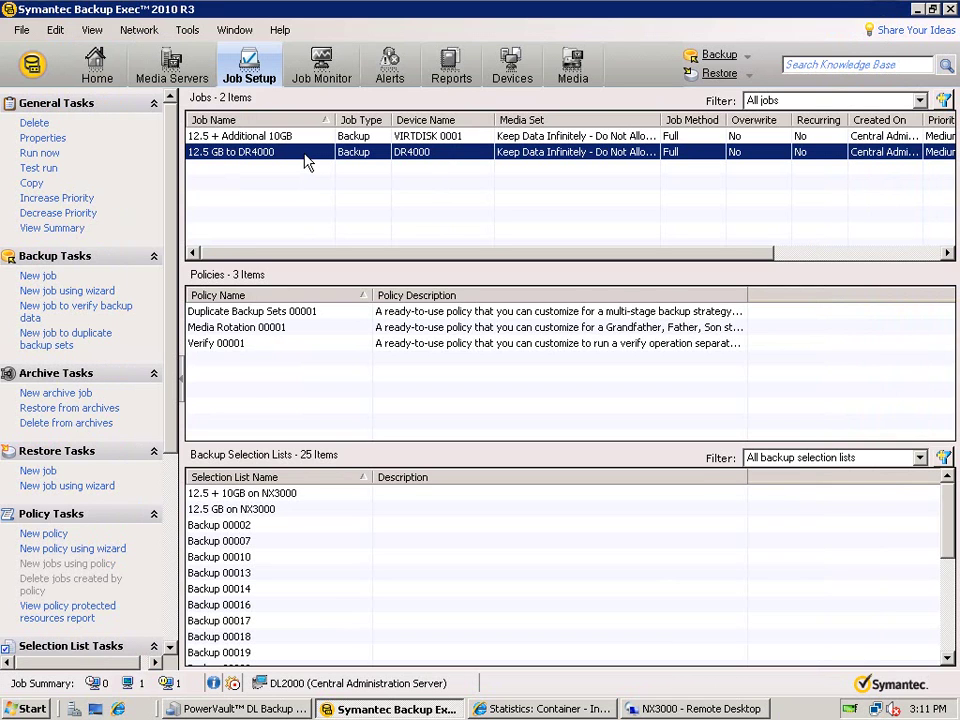
Step: Change the "12.5 + Additional 10GB" job's destination device to DR4000 and submit it through the job summary
right_click(294, 137)
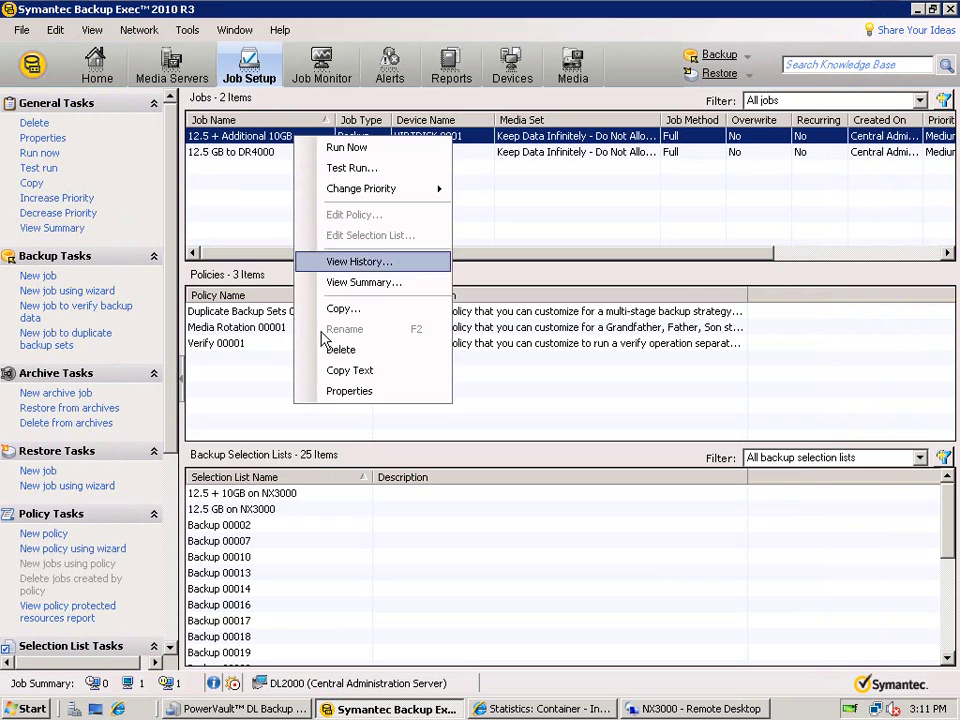
left_click(333, 391)
left_click(355, 95)
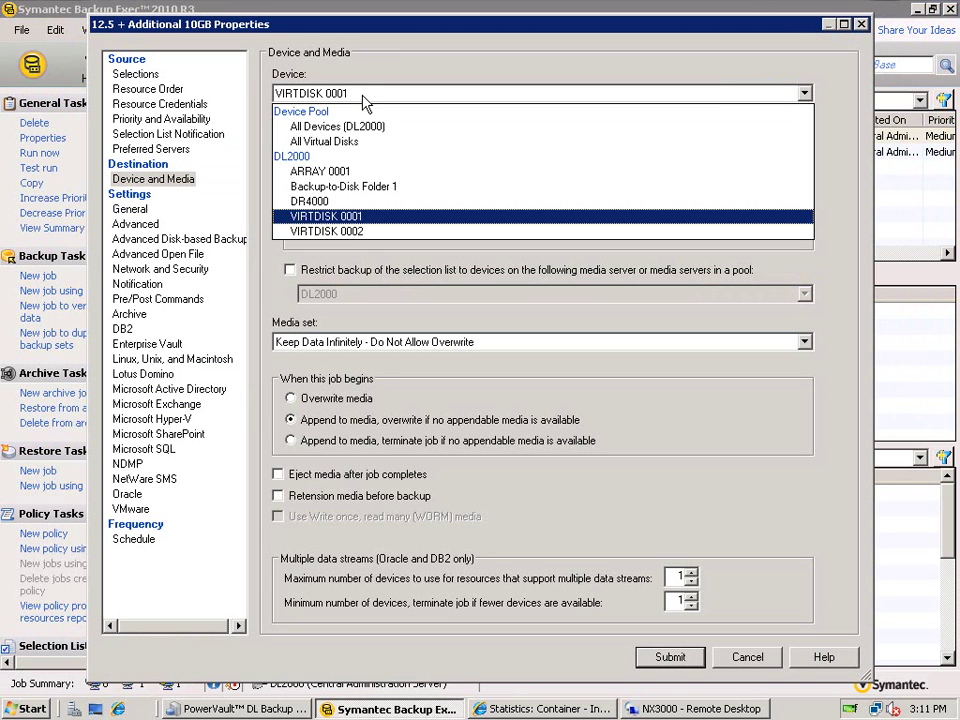
left_click(352, 201)
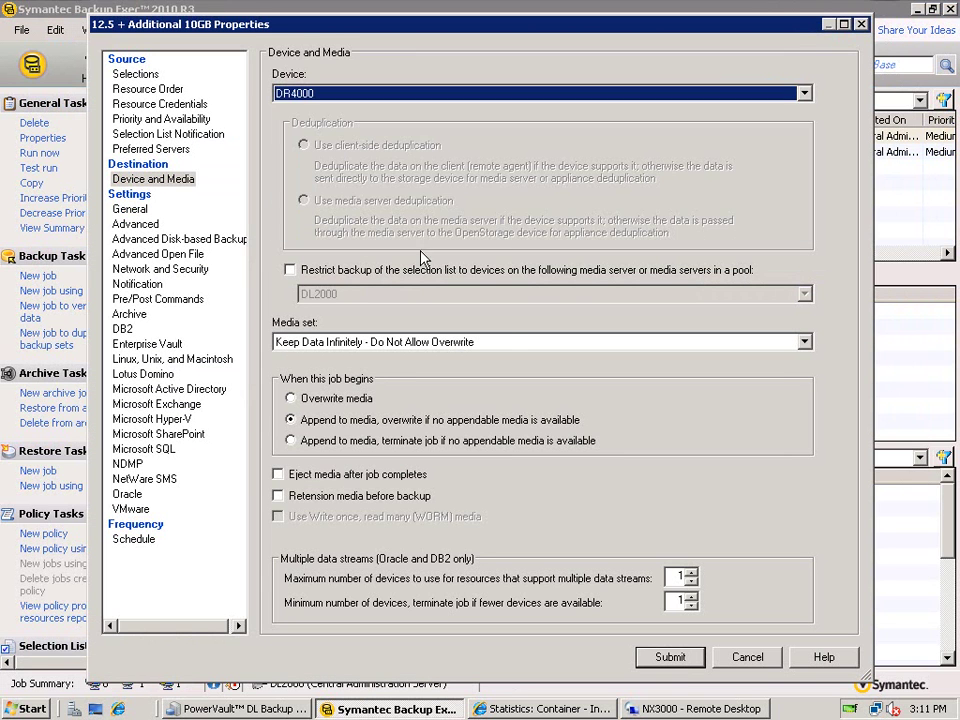
left_click(686, 658)
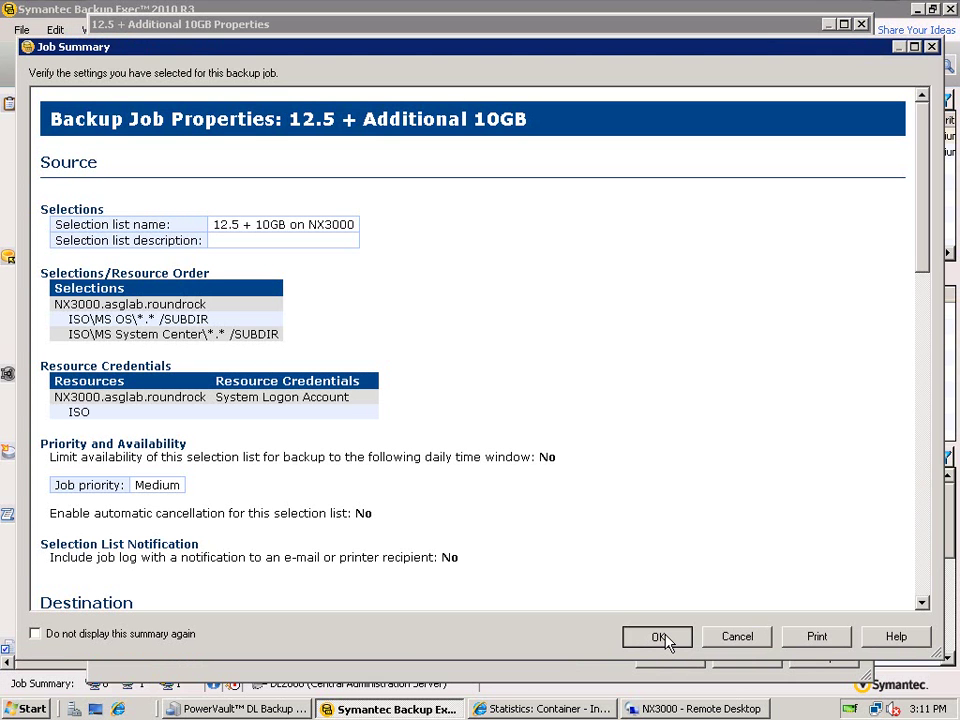
left_click(658, 637)
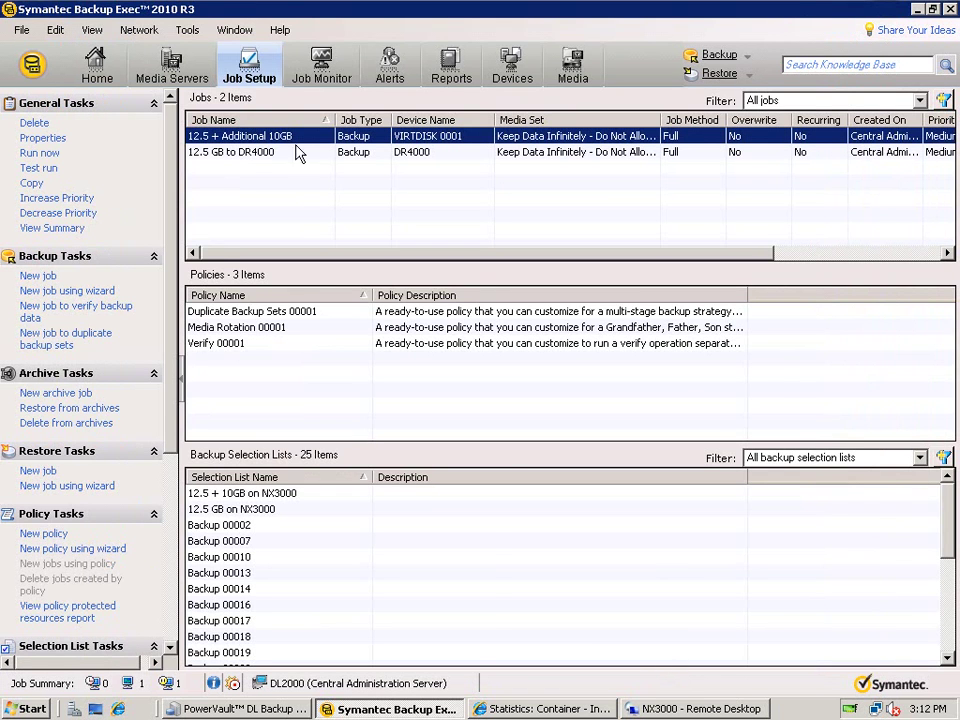
Step: Check the progress of the active "12.5 GB to DR4000" job in the job monitor
left_click(321, 66)
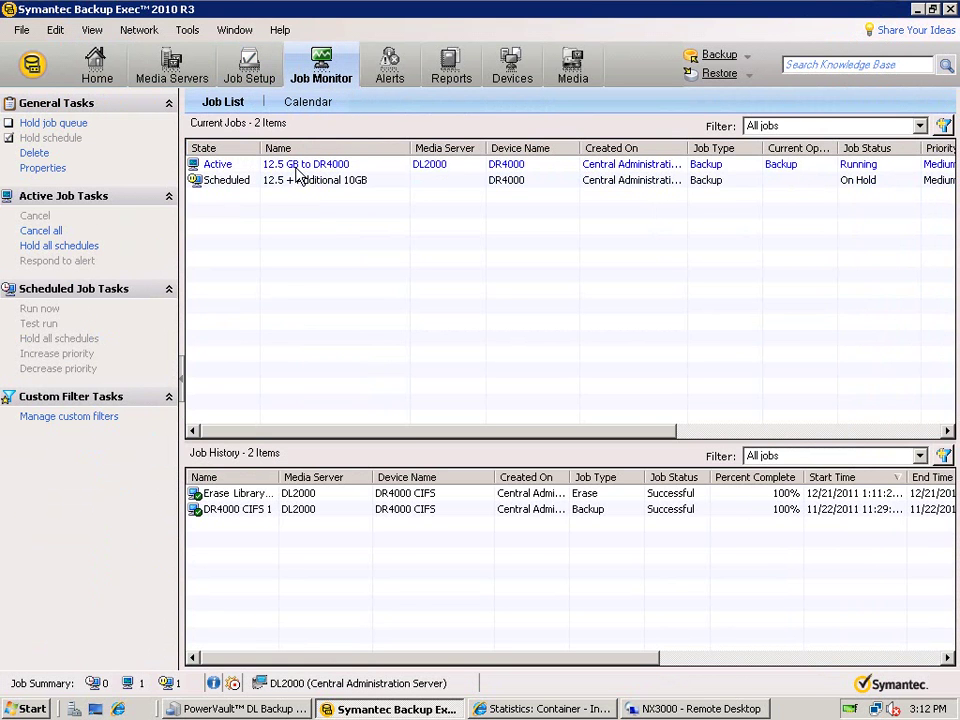
left_click(212, 165)
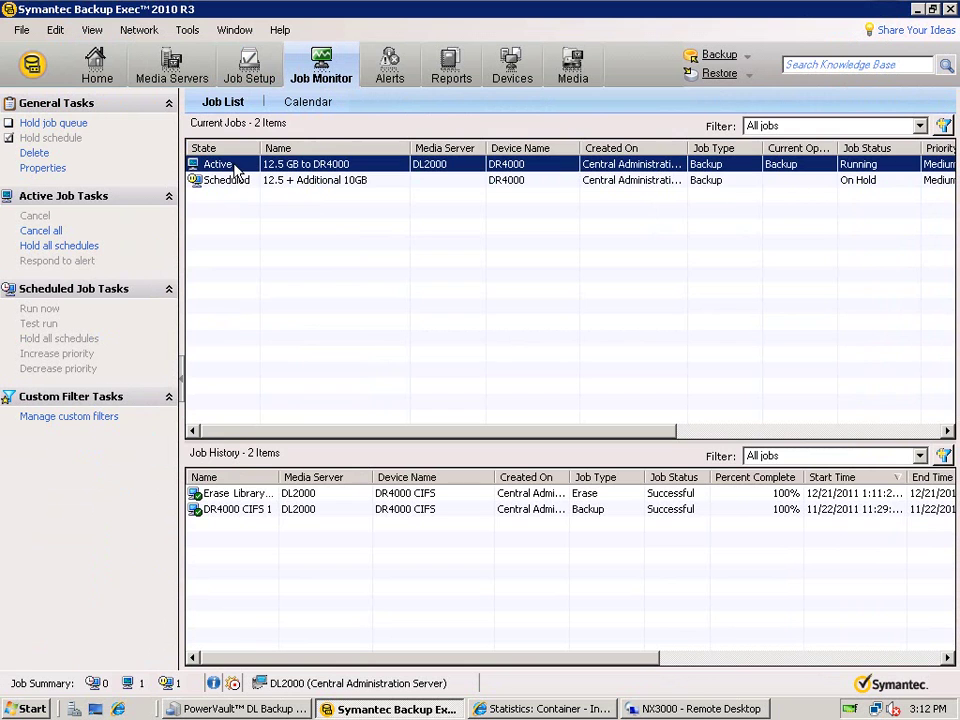
left_click(718, 435)
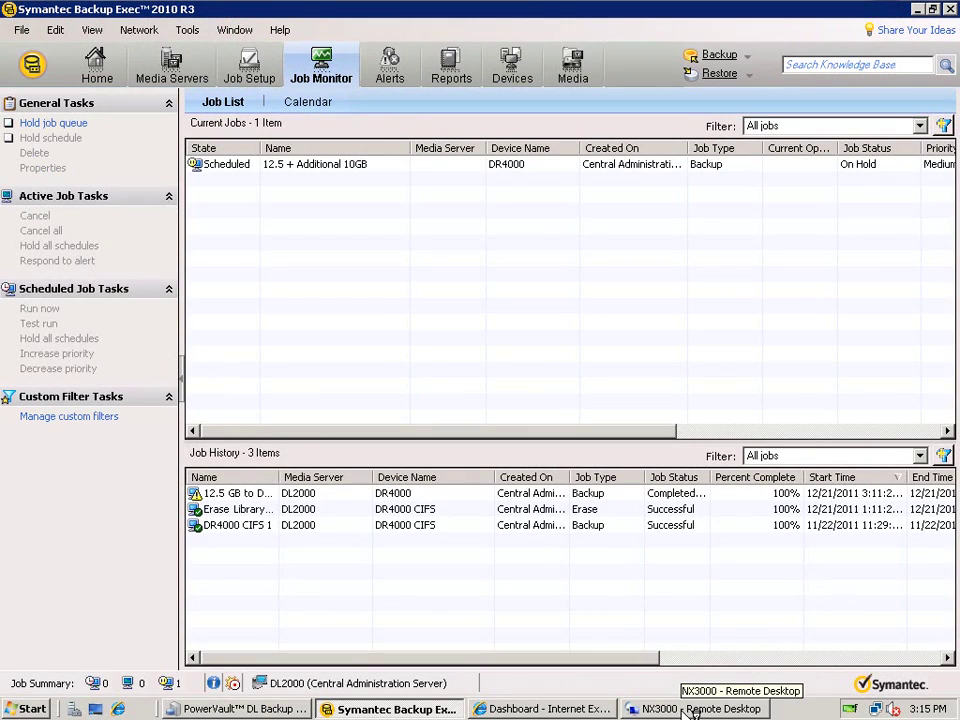
Step: Switch to the NX3000 remote desktop and check the combined size of all files in the MS System Center folder
left_click(692, 710)
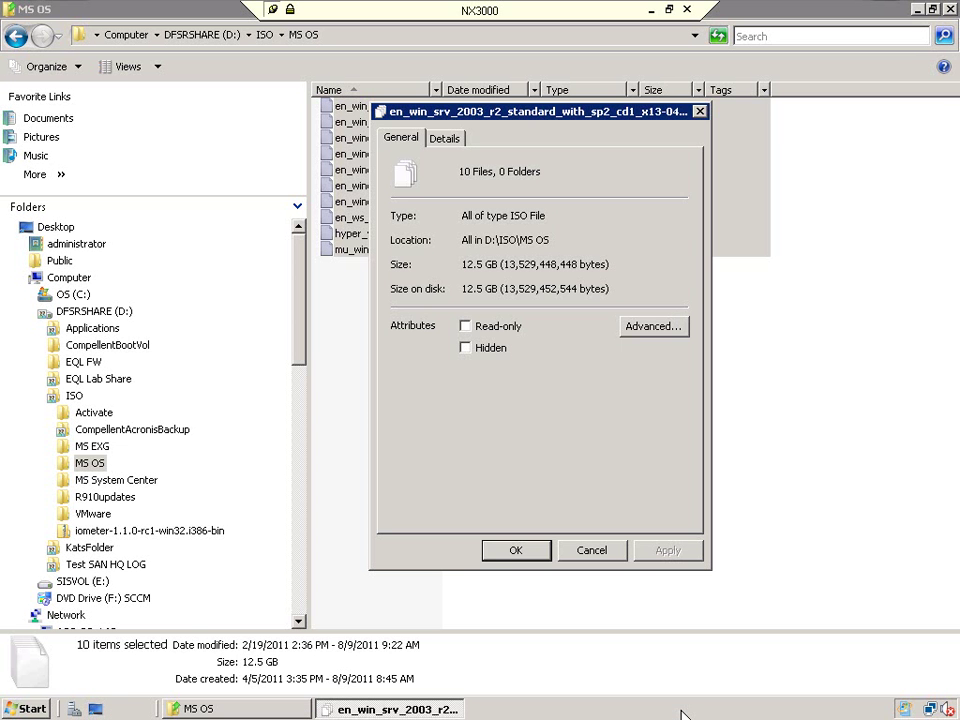
left_click(503, 551)
left_click(140, 481)
left_click_drag(388, 328, 350, 106)
right_click(350, 106)
left_click(396, 238)
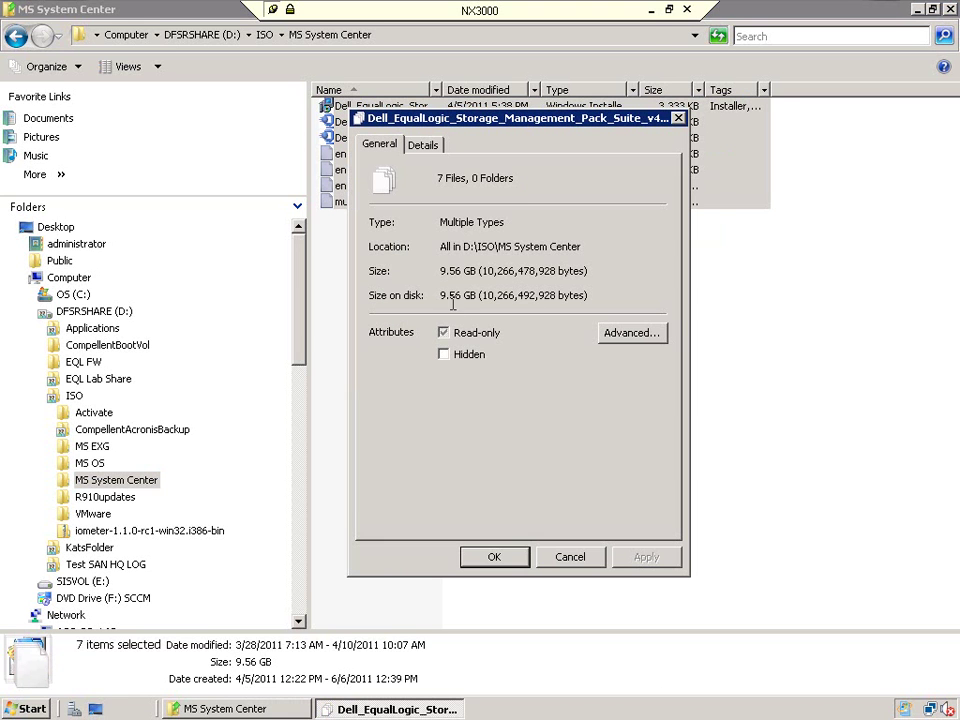
Step: Leave the remote desktop and review capacity, storage savings and container information in the DR4000 web interface in Internet Explorer
left_click(651, 11)
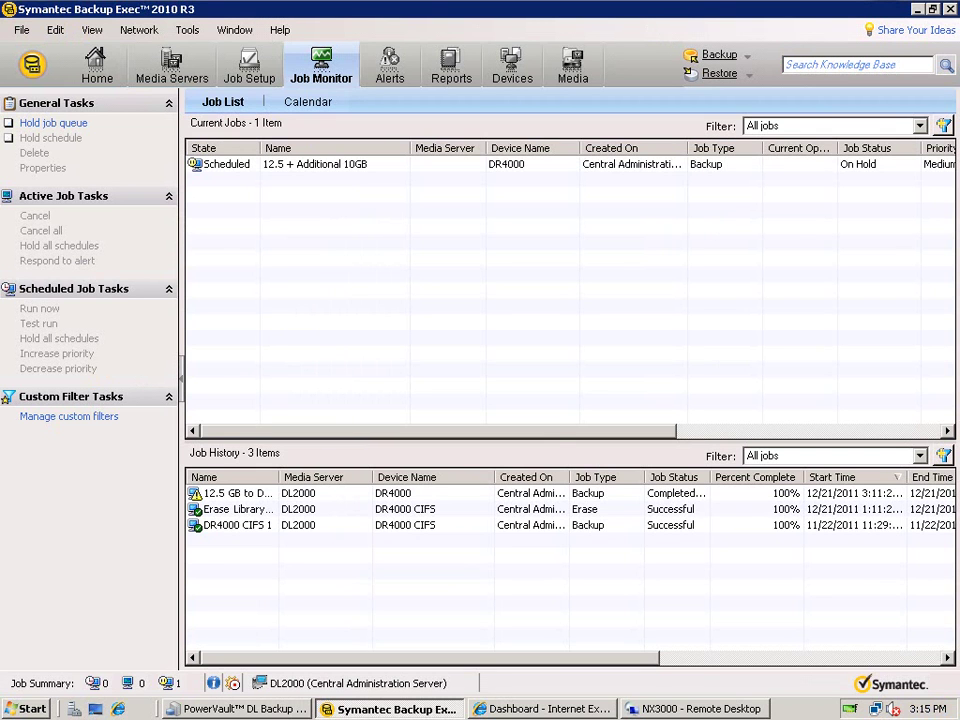
left_click(553, 711)
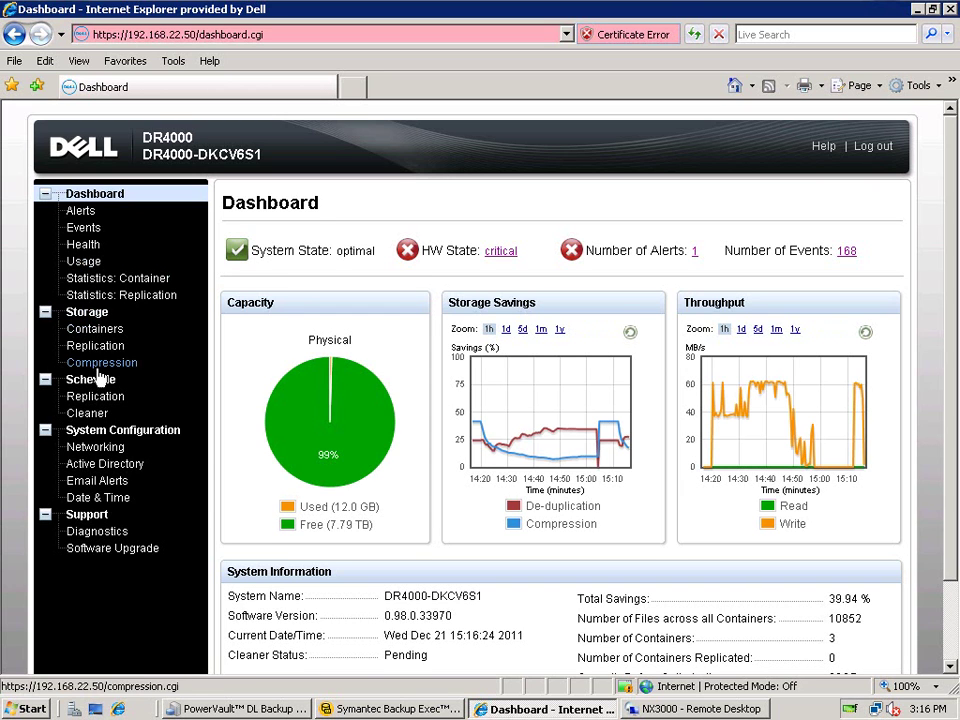
left_click(97, 333)
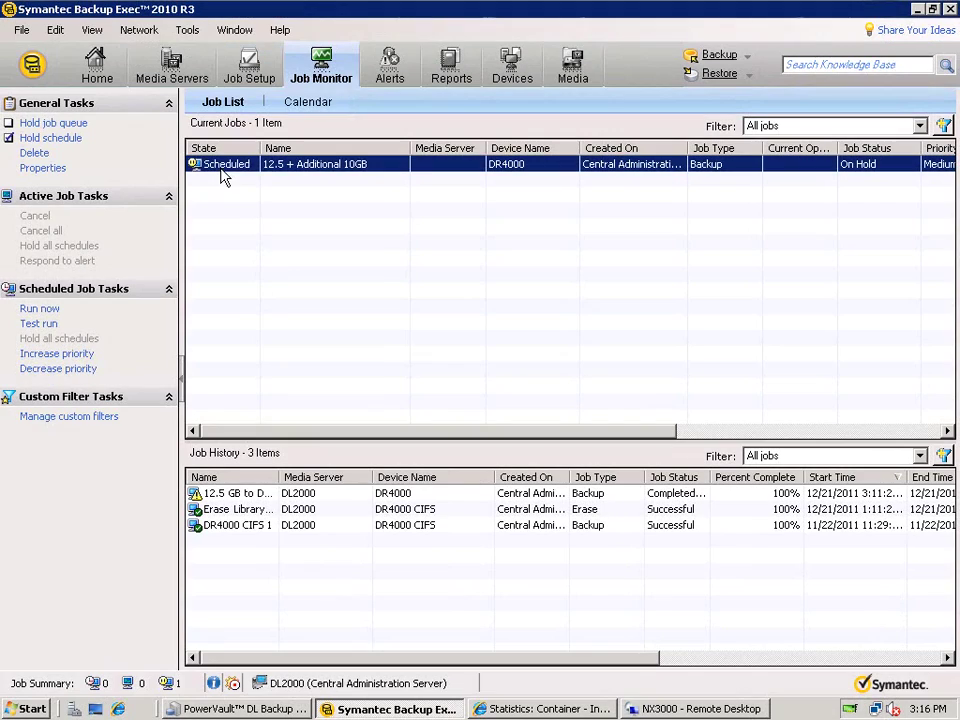
Step: Return to Backup Exec and run the scheduled "12.5 + Additional 10GB" job immediately
right_click(224, 176)
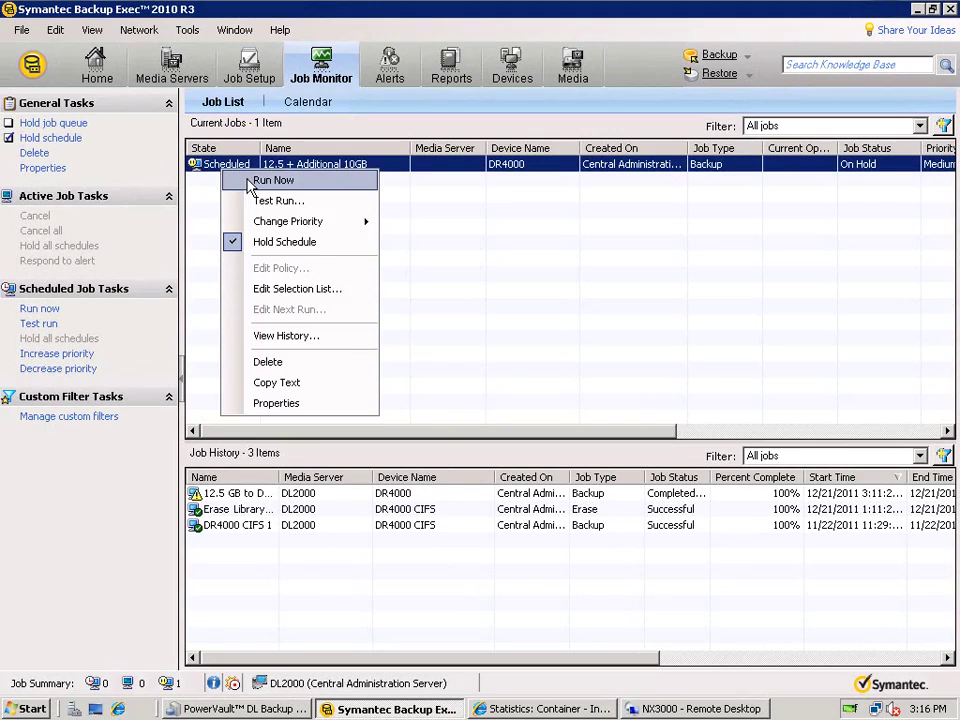
left_click(249, 184)
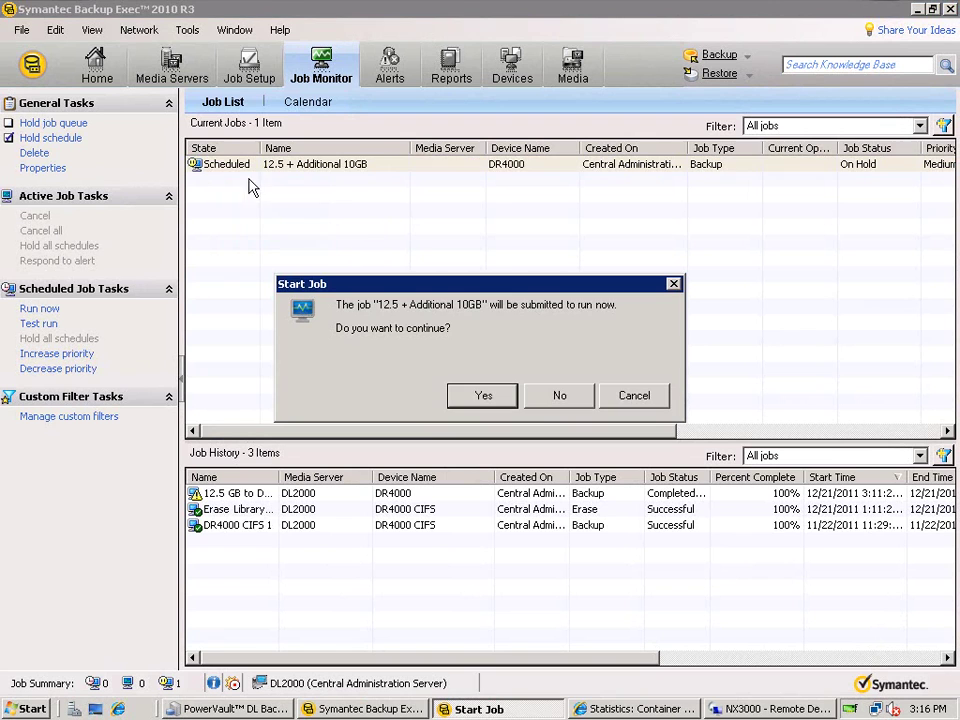
left_click(499, 400)
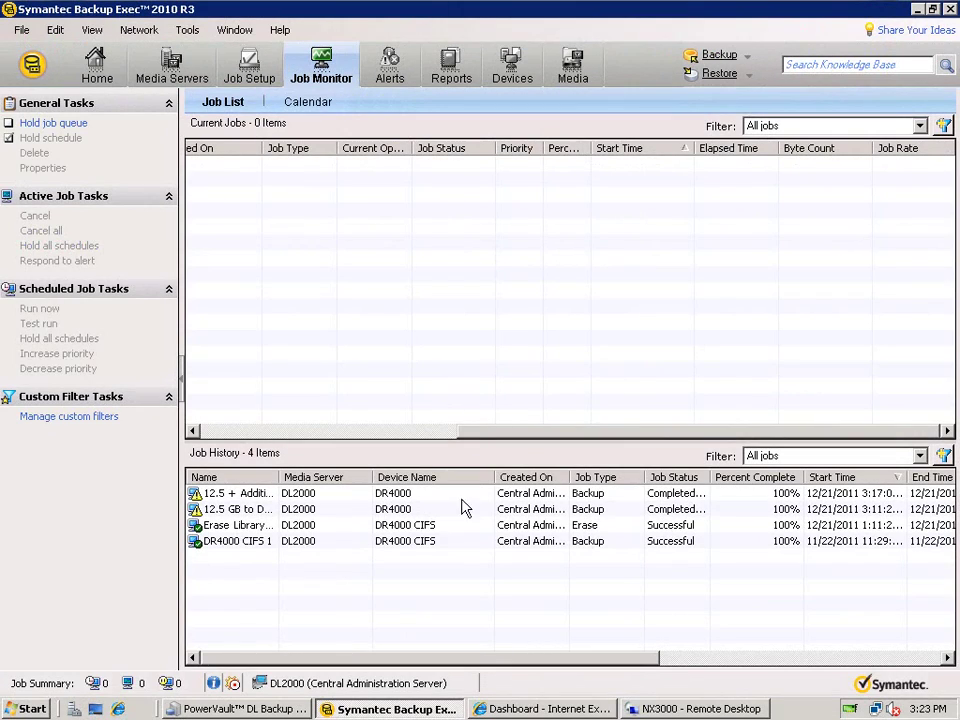
Step: Compare the end time, elapsed time, byte count and job rate of the two DR4000 backups in the job history
left_click_drag(456, 657, 793, 657)
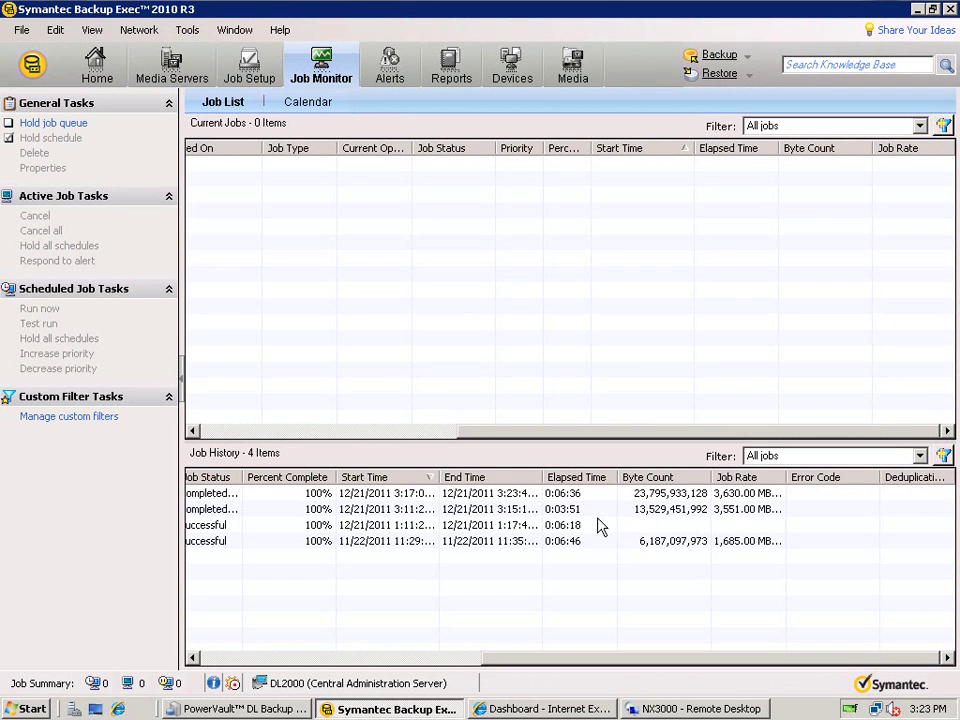
left_click_drag(540, 481, 560, 473)
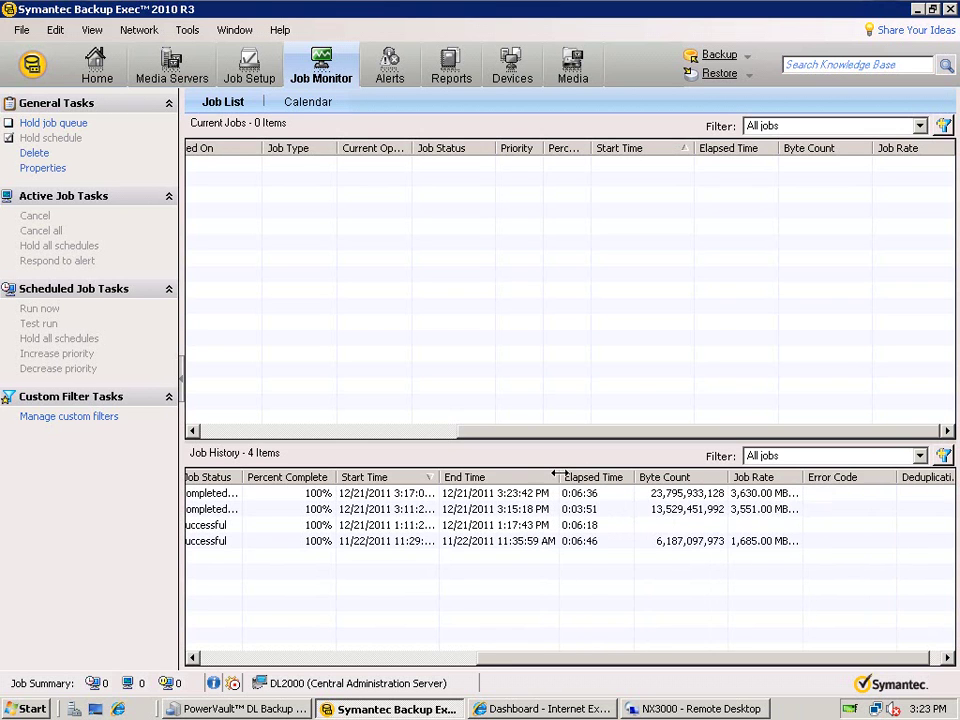
left_click(598, 708)
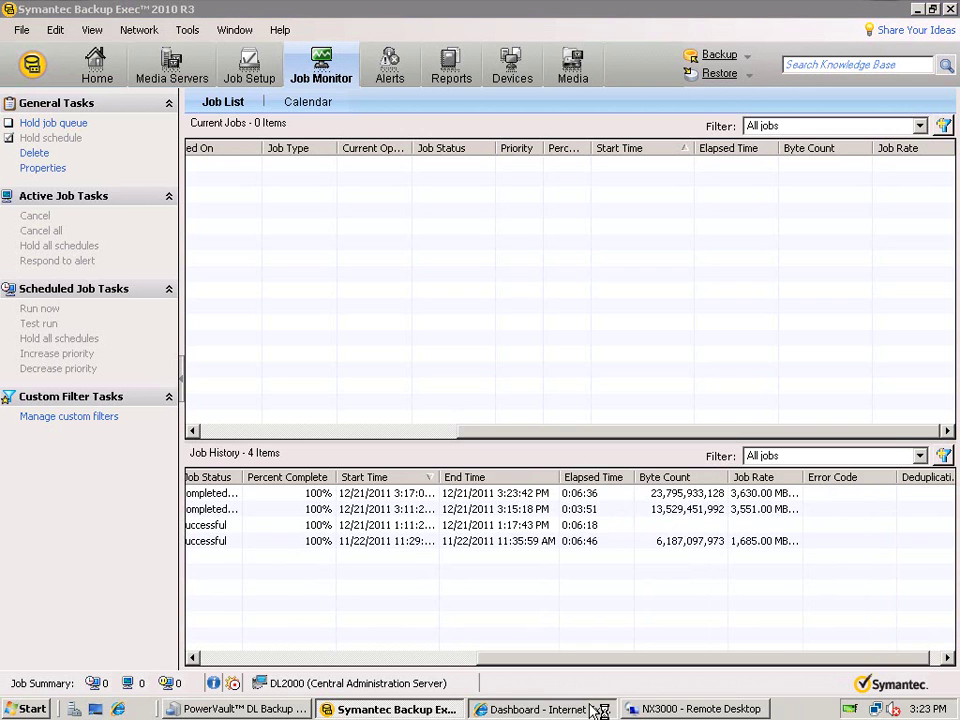
left_click(430, 658)
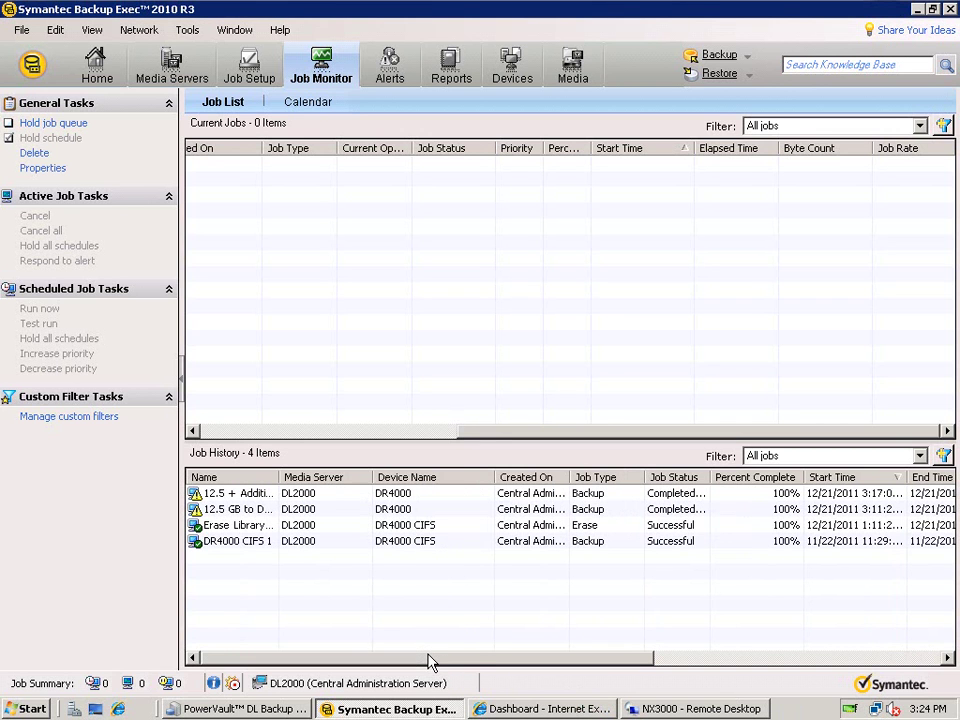
Step: Switch to the DR4000 web interface, reload the dashboard's capacity and savings data, and examine the container statistics for SYMC_BACKUPS
left_click(572, 709)
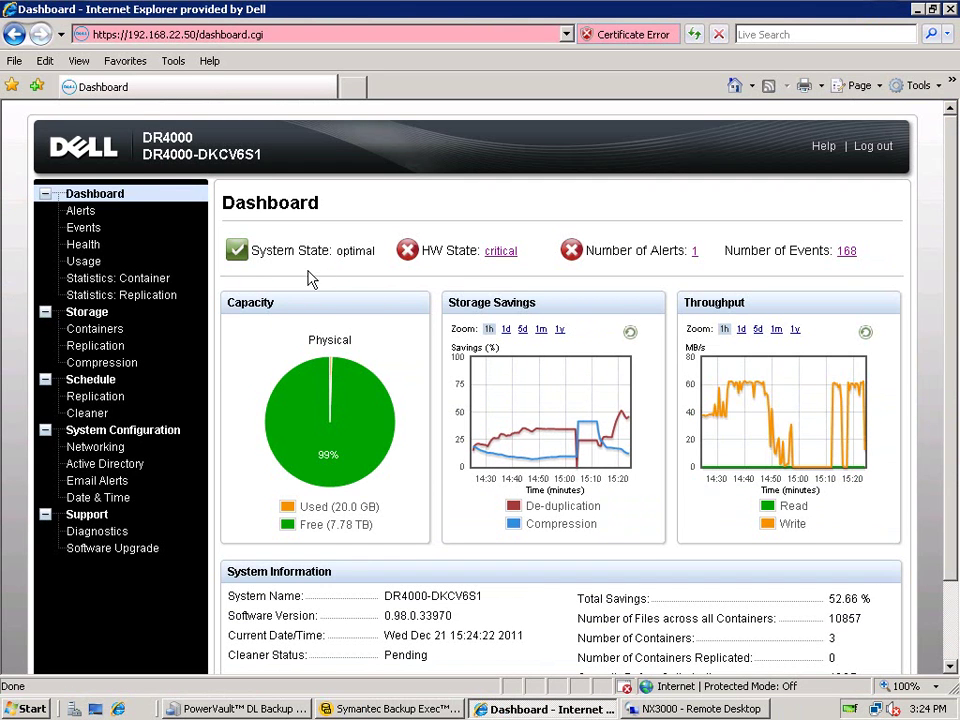
left_click(95, 195)
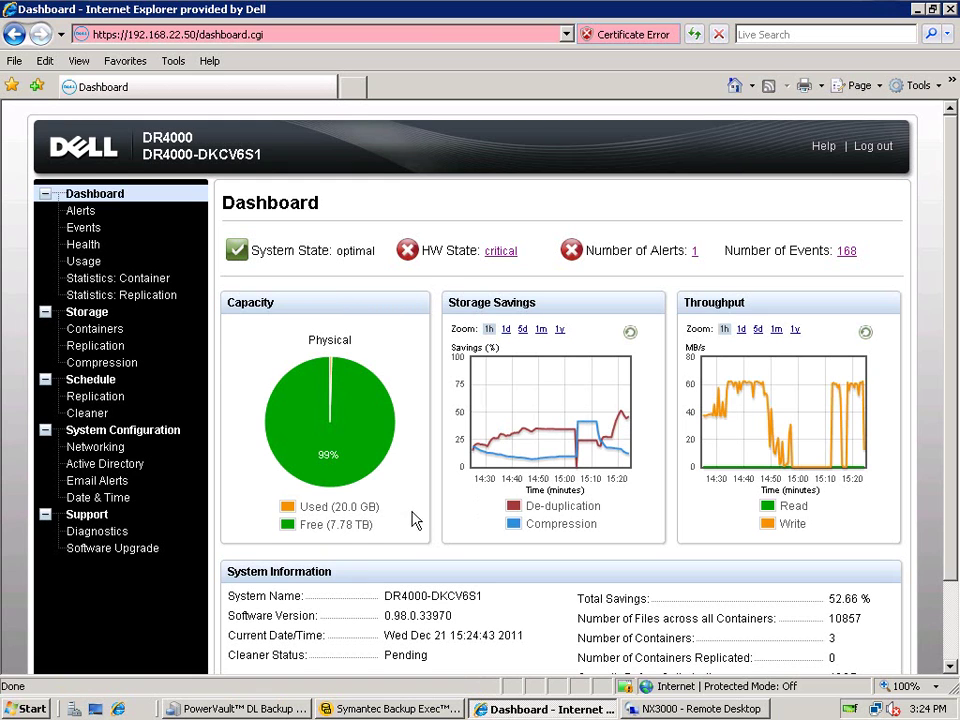
left_click(128, 279)
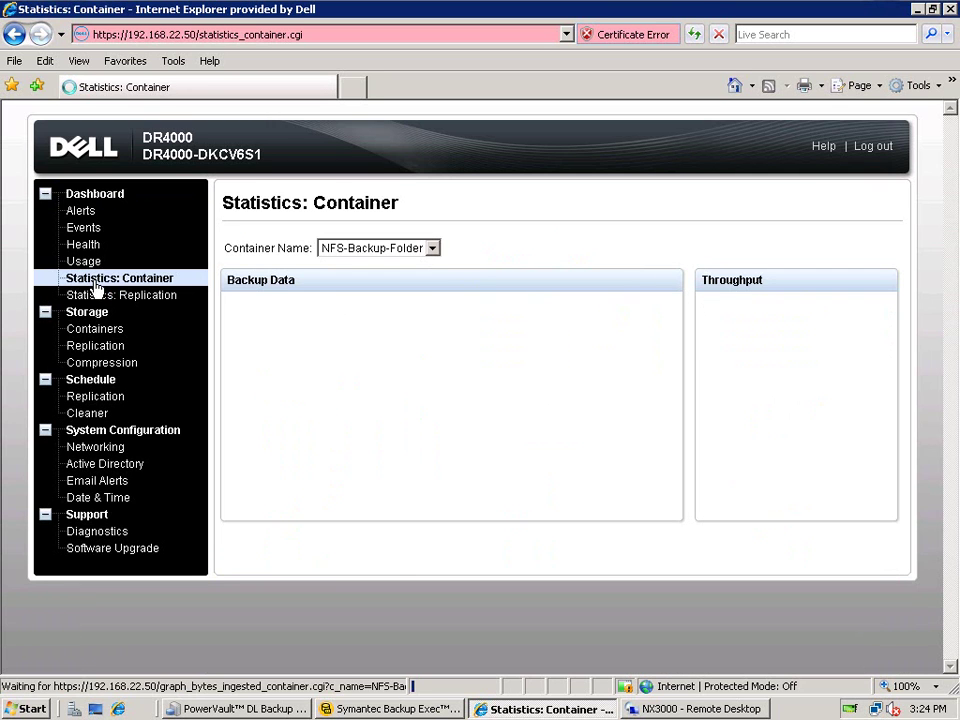
left_click(432, 249)
left_click(421, 295)
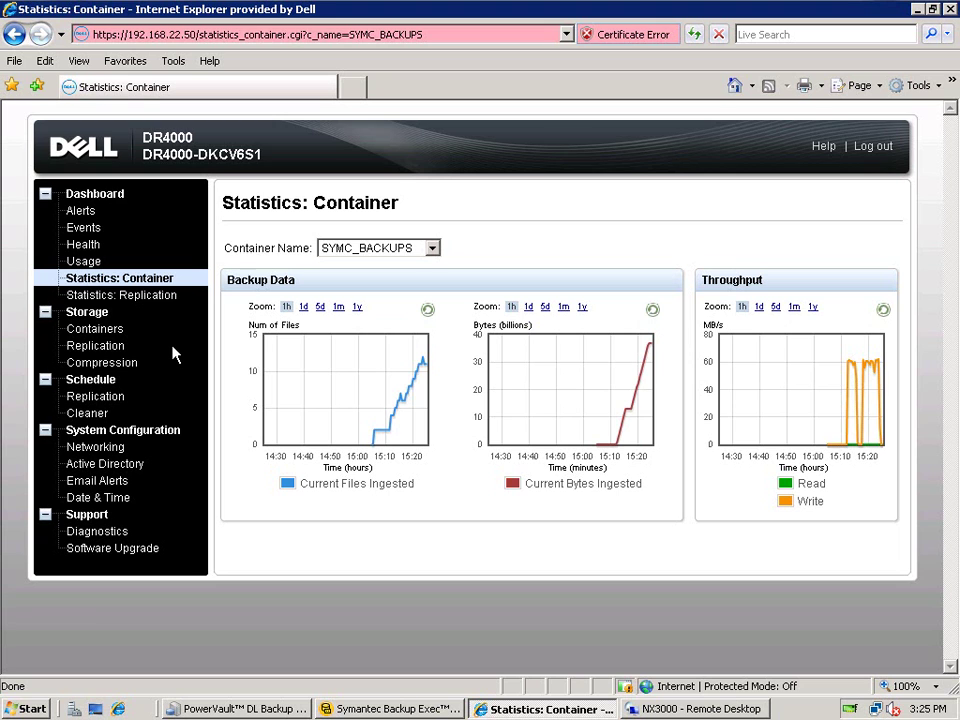
left_click(114, 202)
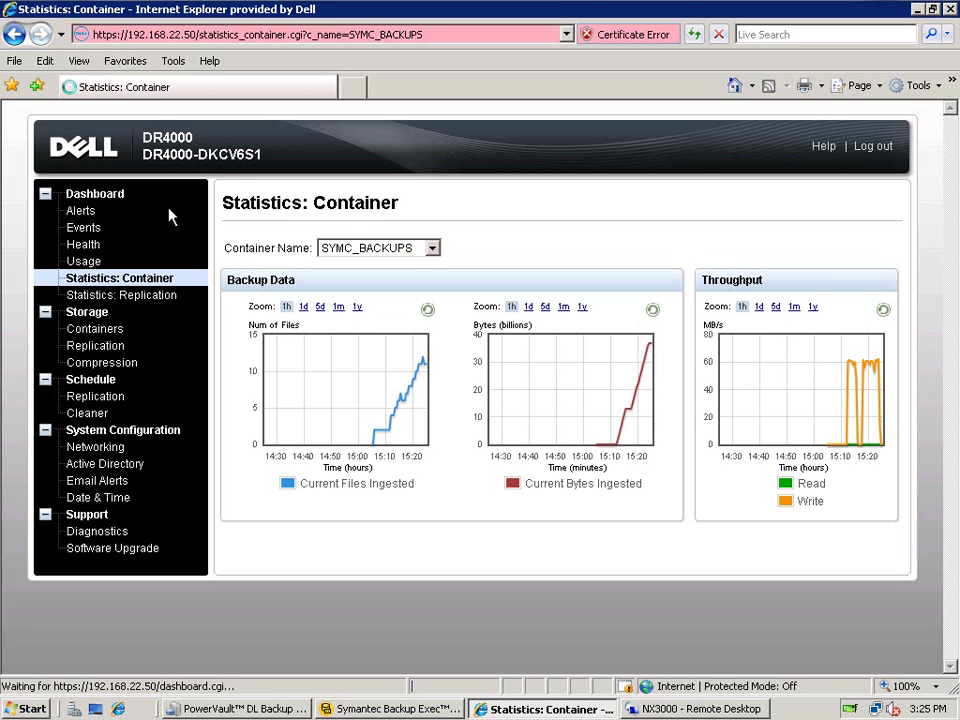